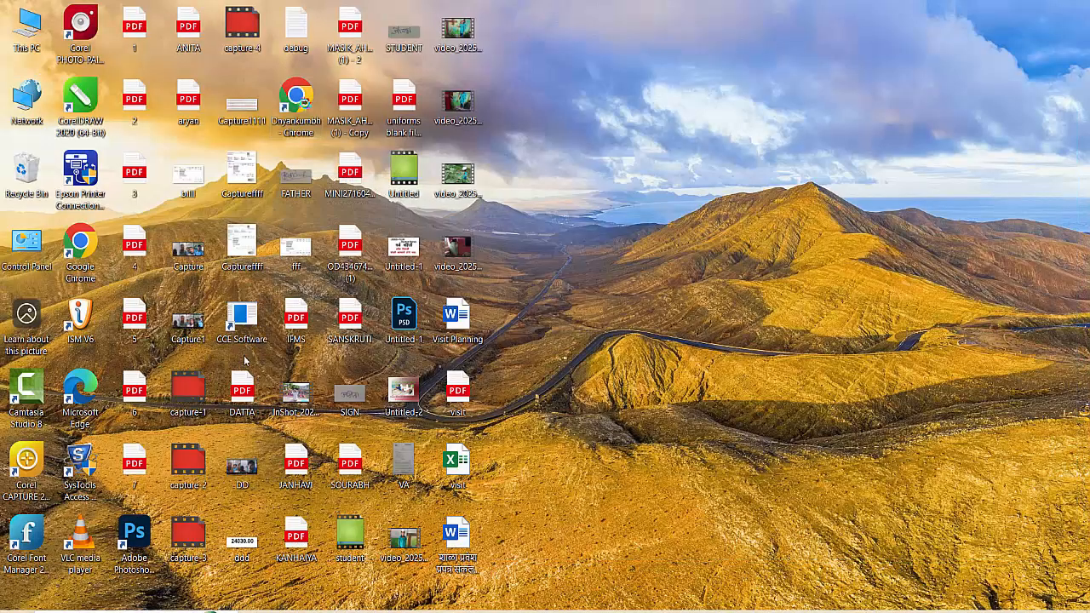
- Launch Google Chrome with the default 'Your Chrome' profile
{"action": "double_click", "coordinate": [86, 230]}
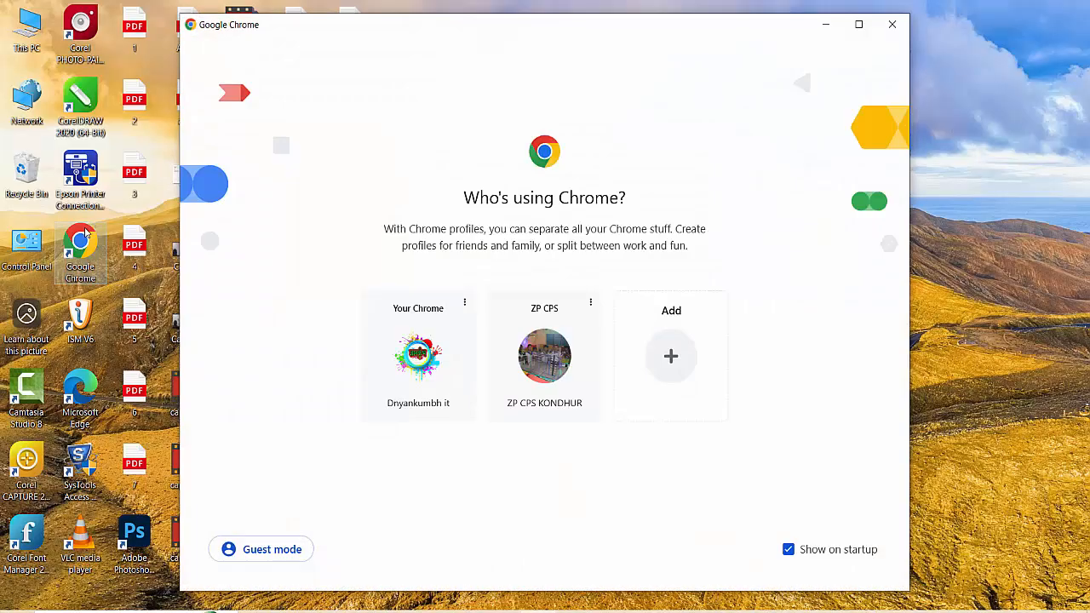
{"action": "left_click", "coordinate": [450, 369]}
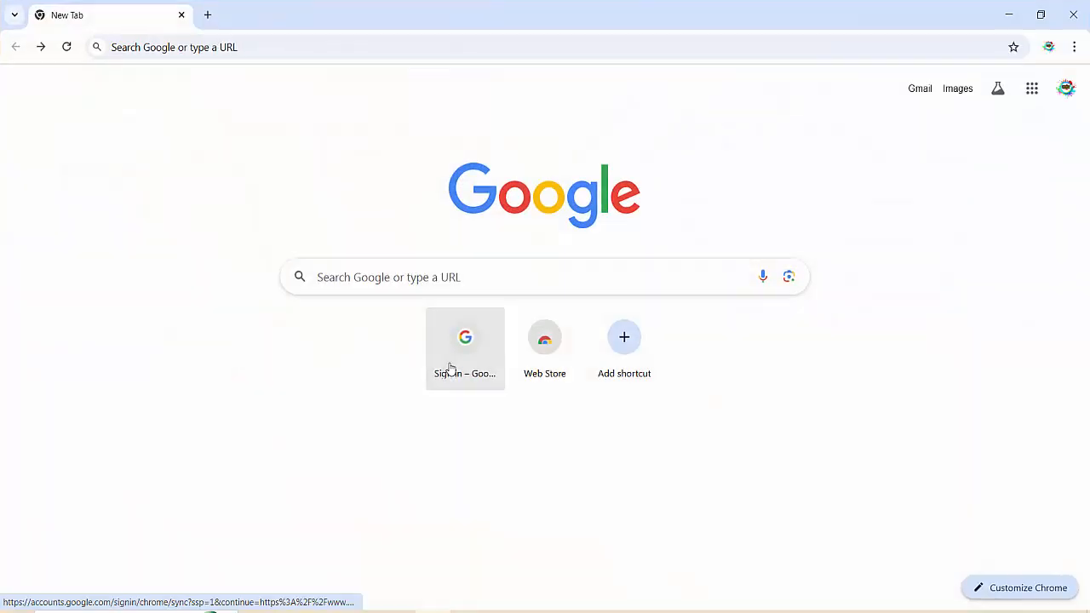
- Search Google for 'jawahar navodaya vidyalaya admission' and open the rcil.gov.in result
{"action": "left_click", "coordinate": [462, 277]}
{"action": "type", "text": "j"}
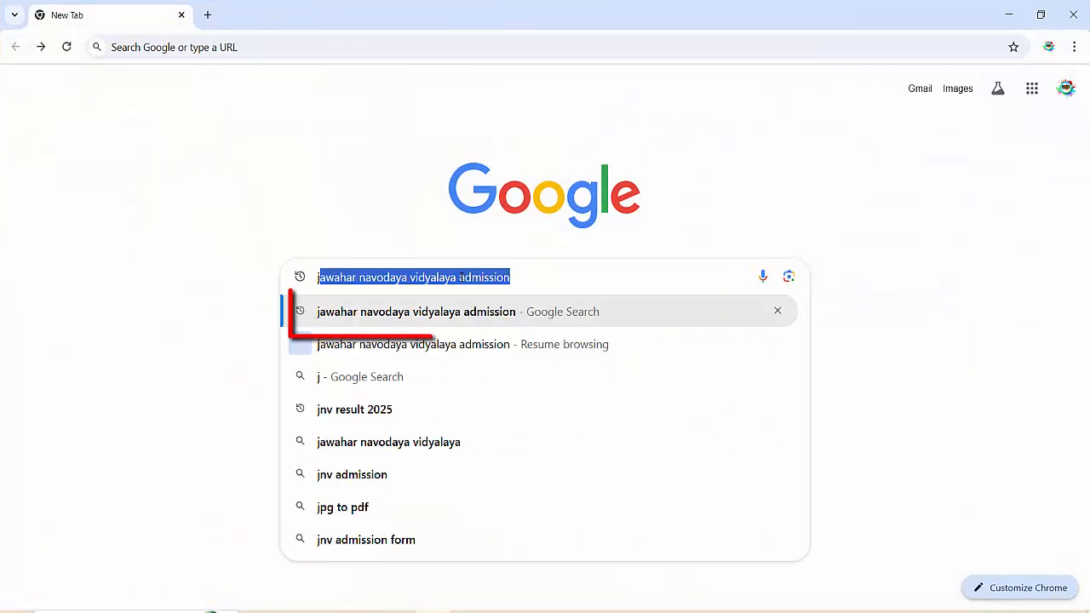
{"action": "key", "text": "Return"}
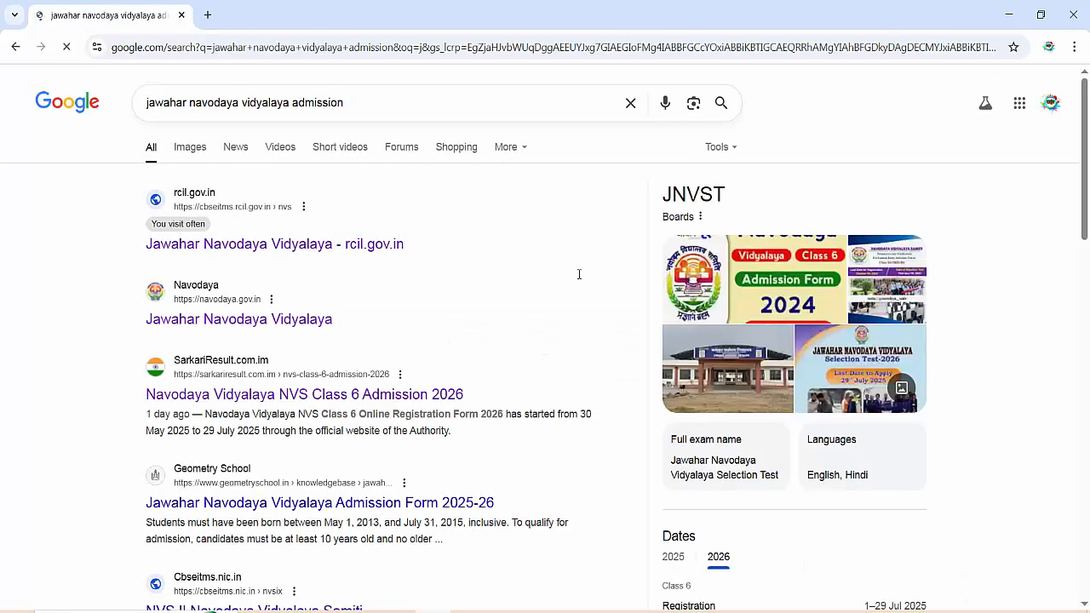
{"action": "left_click", "coordinate": [390, 245]}
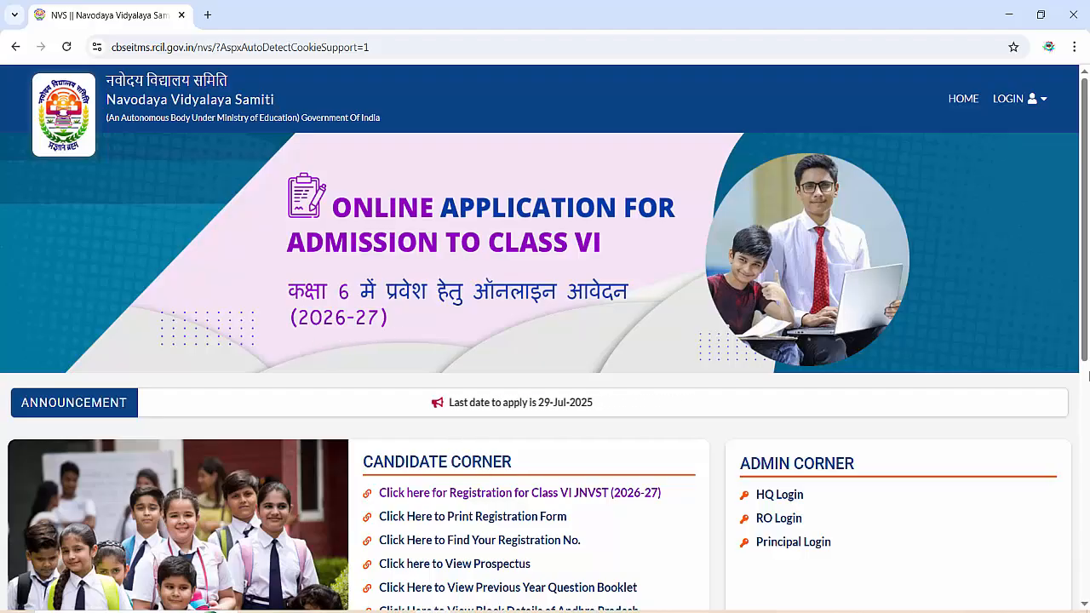
- Open 'Registration for Class VI JNVST (2026-27)' from the Candidate Corner
{"action": "scroll", "coordinate": [544, 414], "scroll_direction": "down", "scroll_amount": 2}
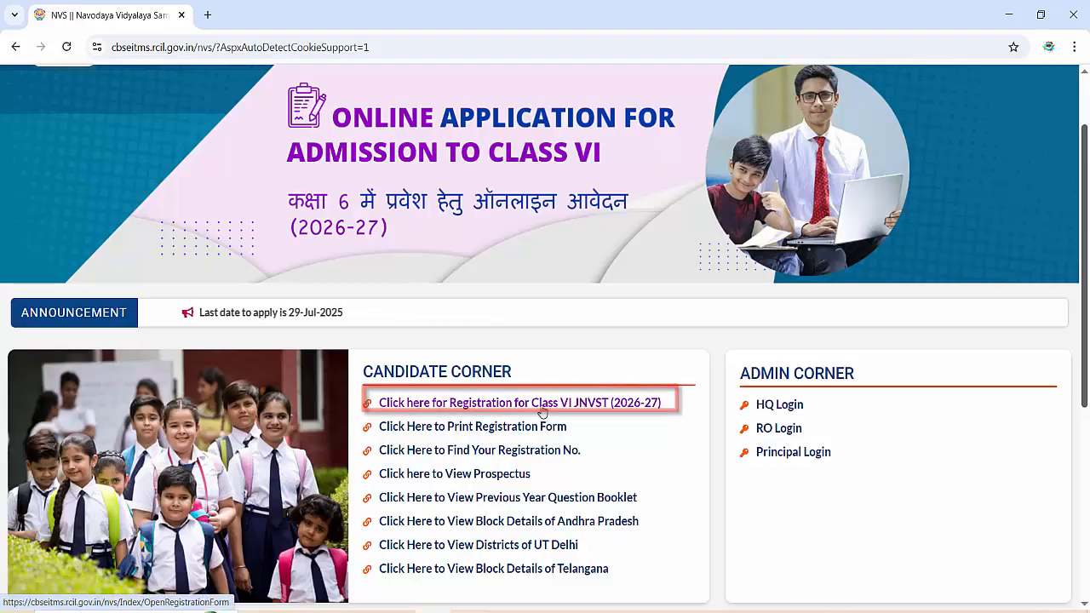
{"action": "left_click", "coordinate": [559, 405]}
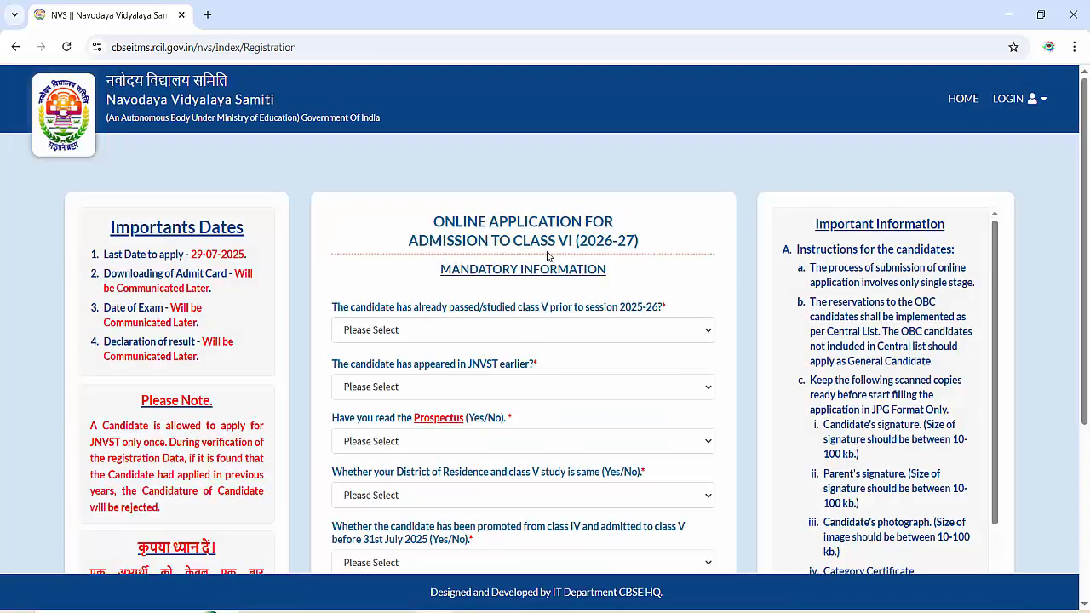
- Answer No to studied class V, No to earlier JNVST, and Yes to read the Prospectus
{"action": "left_click", "coordinate": [474, 332]}
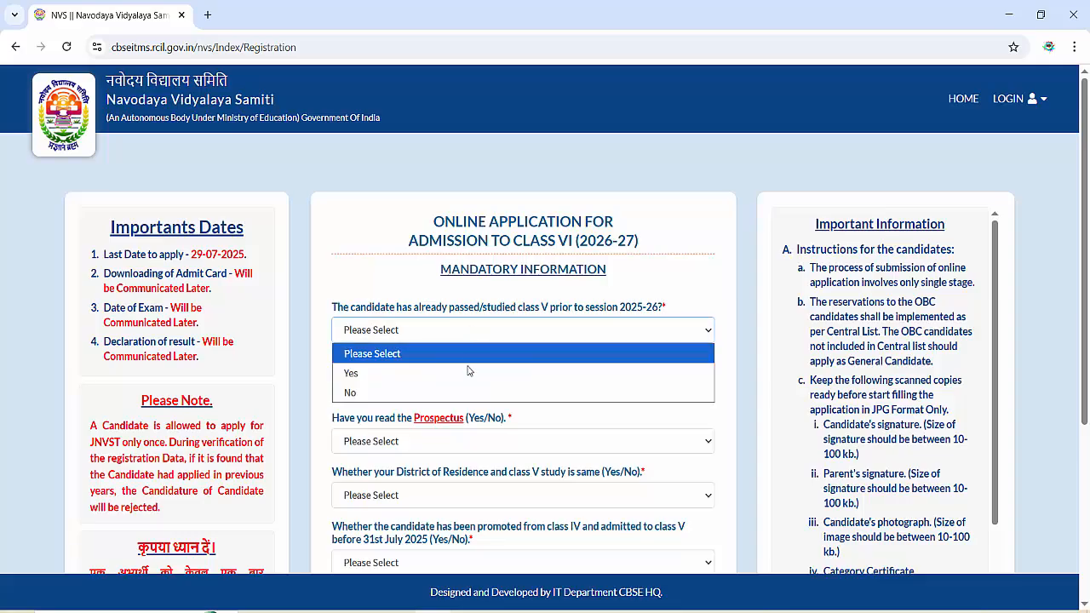
{"action": "left_click", "coordinate": [451, 390]}
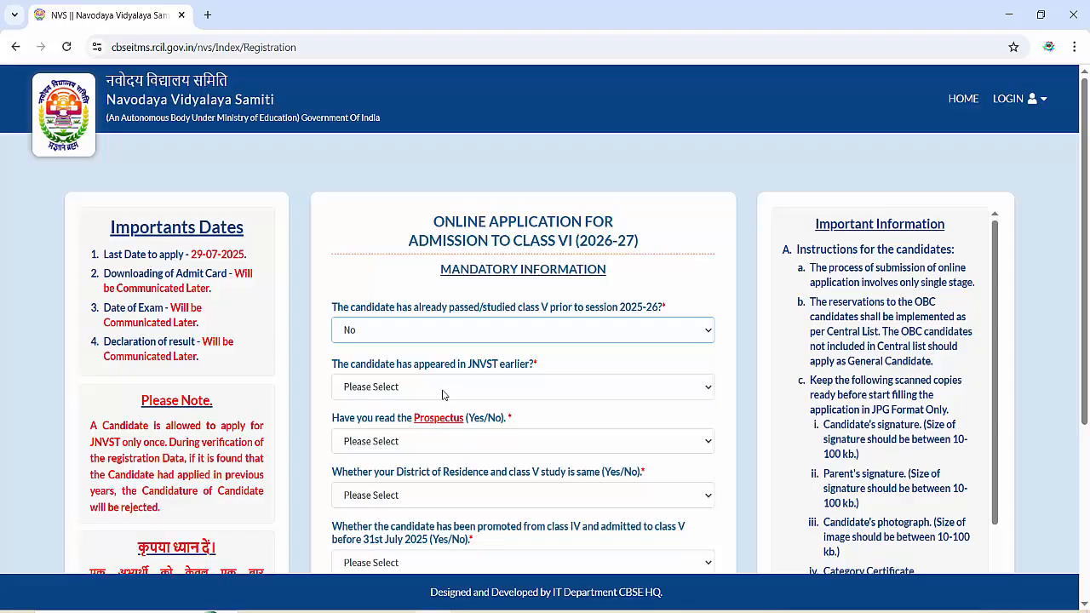
{"action": "left_click", "coordinate": [390, 388]}
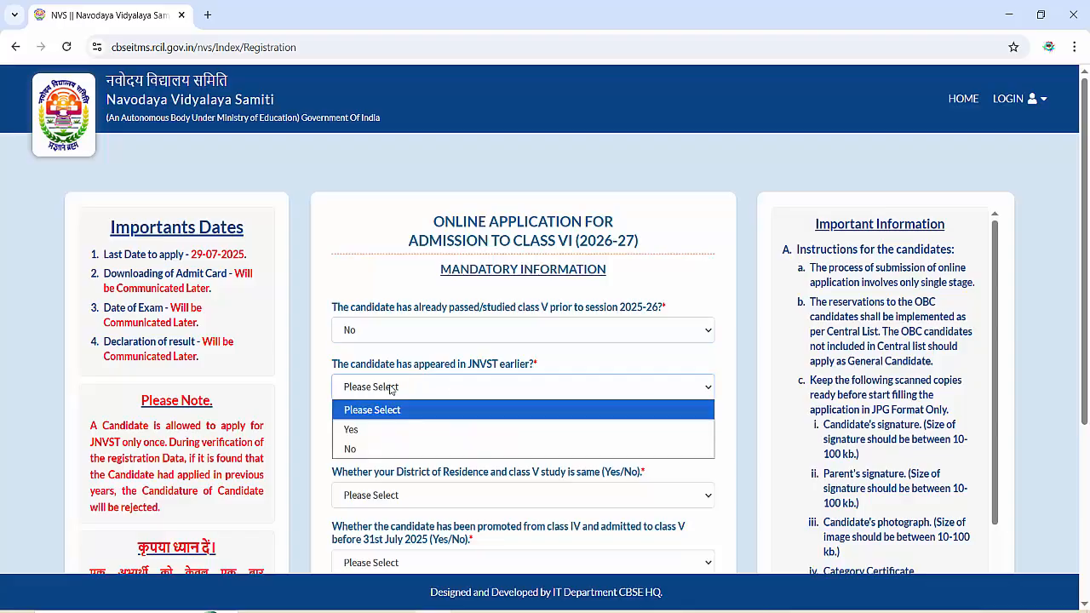
{"action": "left_click", "coordinate": [395, 450]}
{"action": "left_click", "coordinate": [417, 444]}
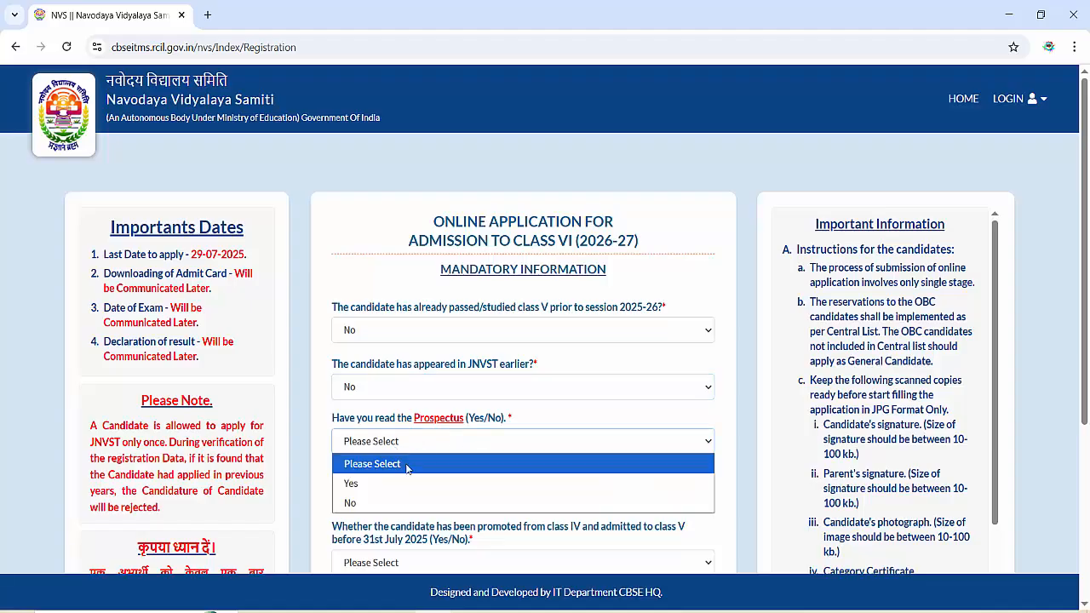
{"action": "left_click", "coordinate": [407, 483]}
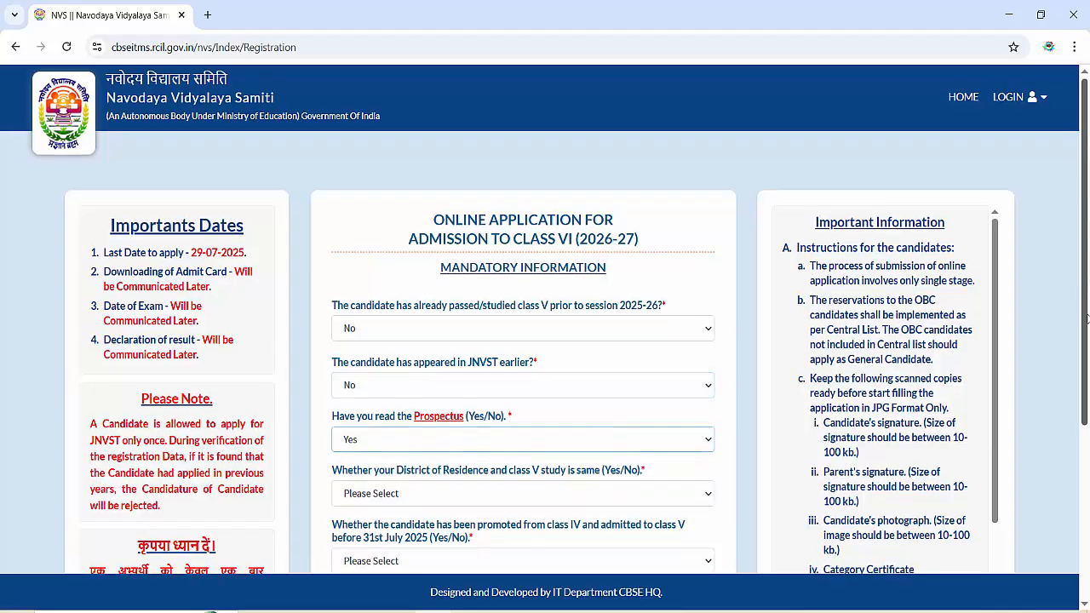
{"action": "scroll", "coordinate": [748, 416], "scroll_direction": "down", "scroll_amount": 2}
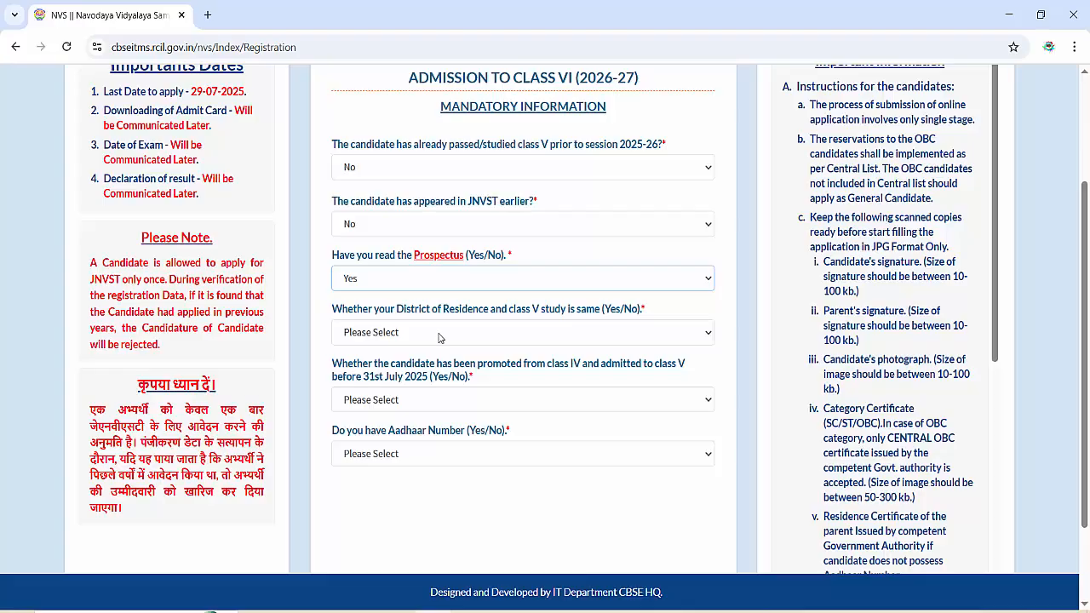
- Answer Yes to same district of residence and Yes to promoted from class IV
{"action": "left_click", "coordinate": [439, 338]}
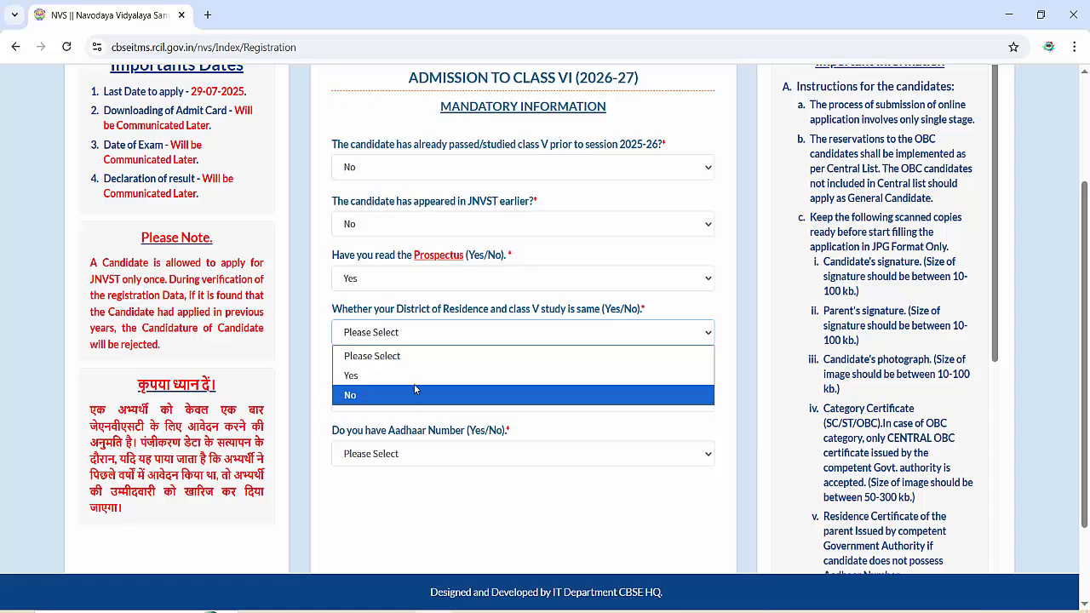
{"action": "left_click", "coordinate": [414, 373]}
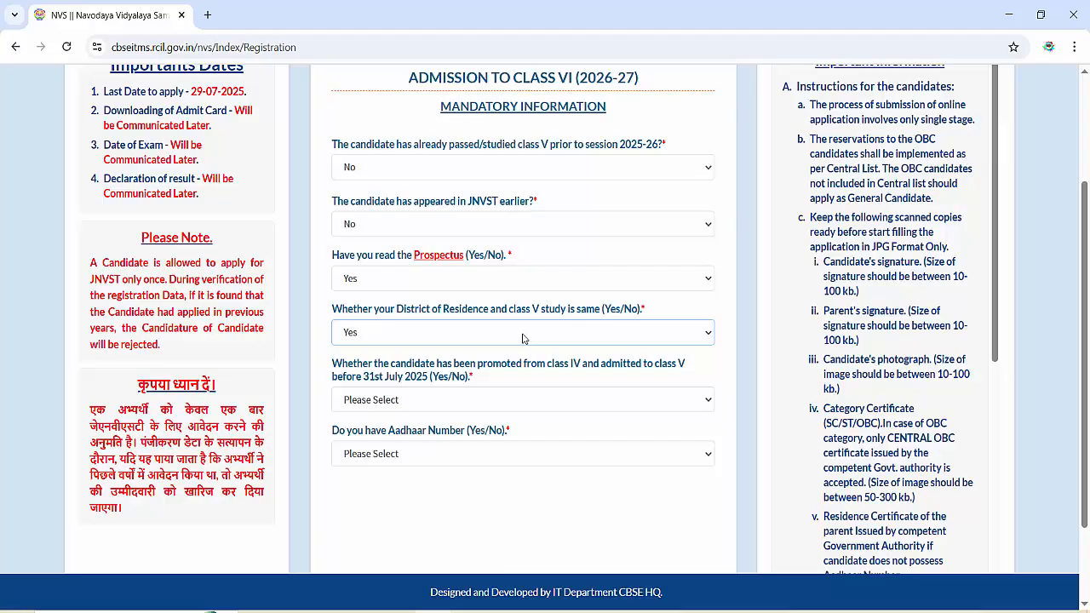
{"action": "left_click", "coordinate": [523, 338]}
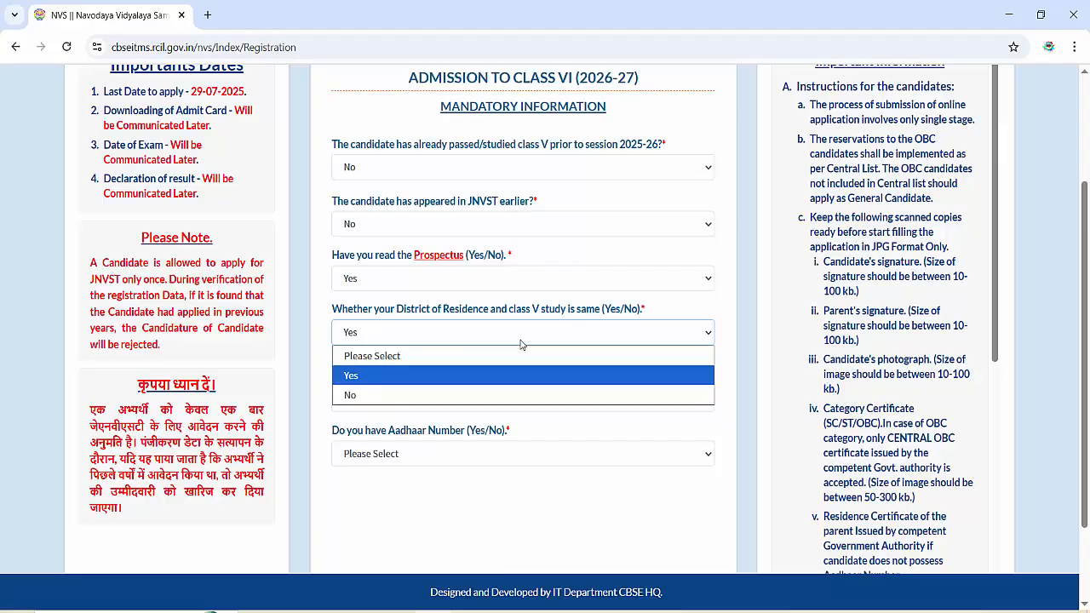
{"action": "left_click", "coordinate": [506, 392]}
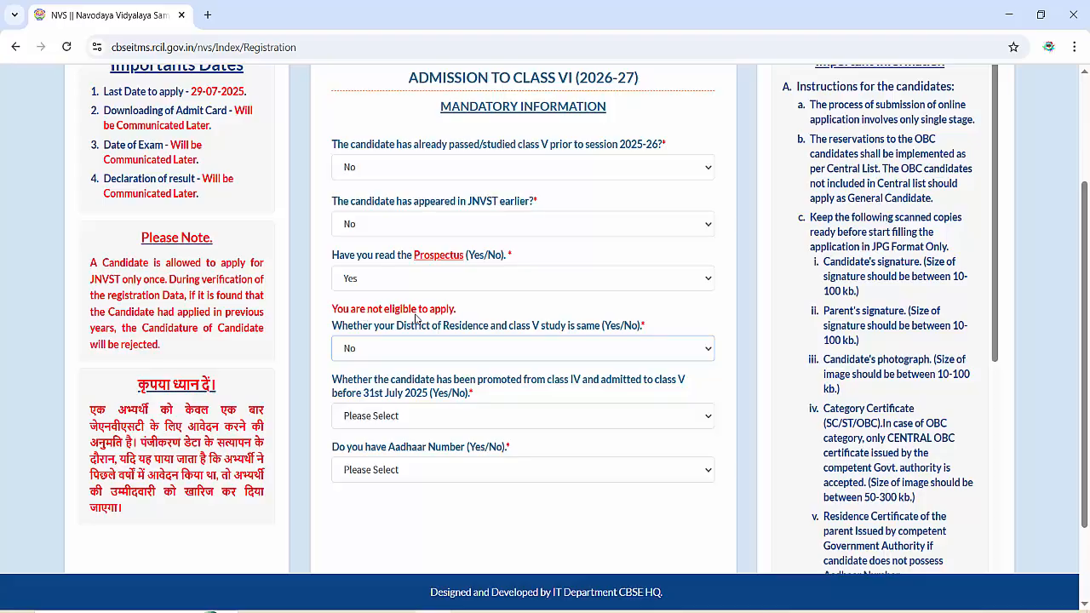
{"action": "left_click", "coordinate": [479, 357]}
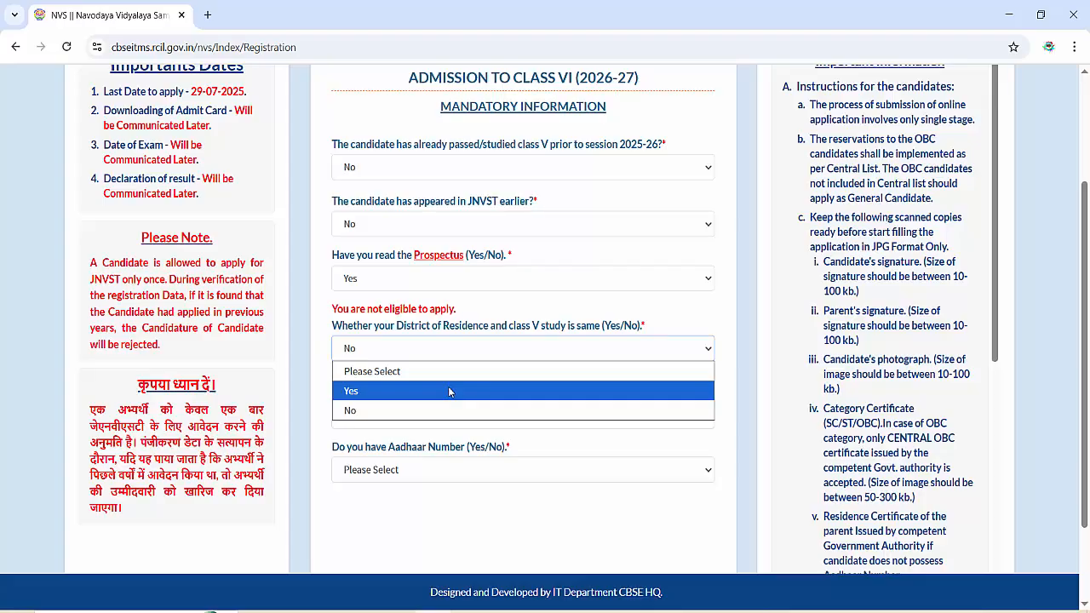
{"action": "left_click", "coordinate": [448, 391]}
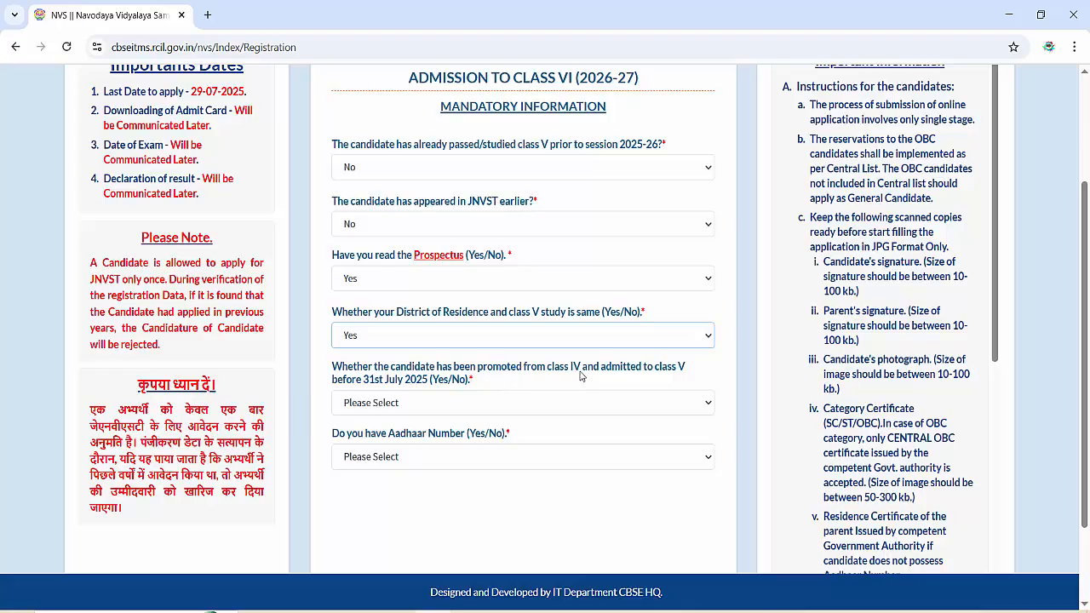
{"action": "left_click", "coordinate": [444, 406]}
{"action": "left_click", "coordinate": [430, 445]}
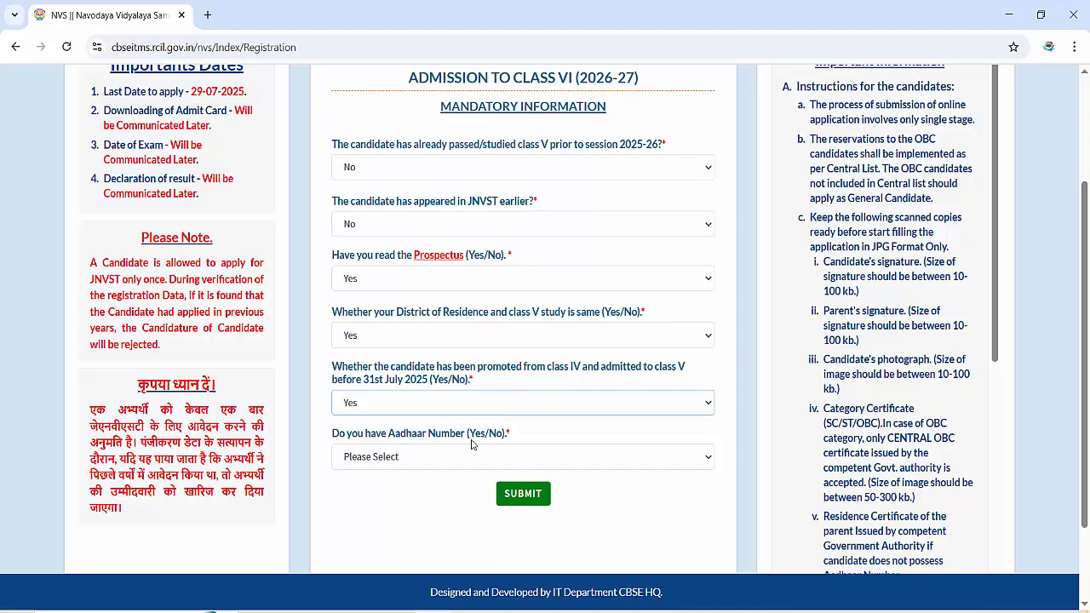
{"action": "left_click", "coordinate": [441, 457]}
- Answer Yes to having Aadhaar, paste the candidate's Aadhaar number, and submit it and the OTP
{"action": "left_click", "coordinate": [421, 496]}
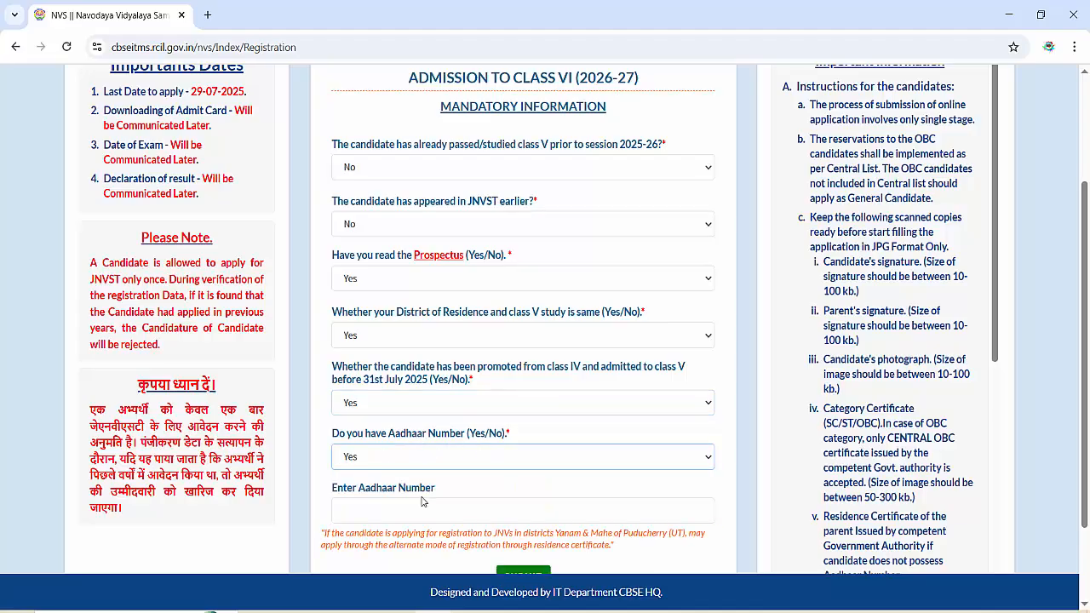
{"action": "left_click_drag", "start_coordinate": [997, 287], "coordinate": [990, 382]}
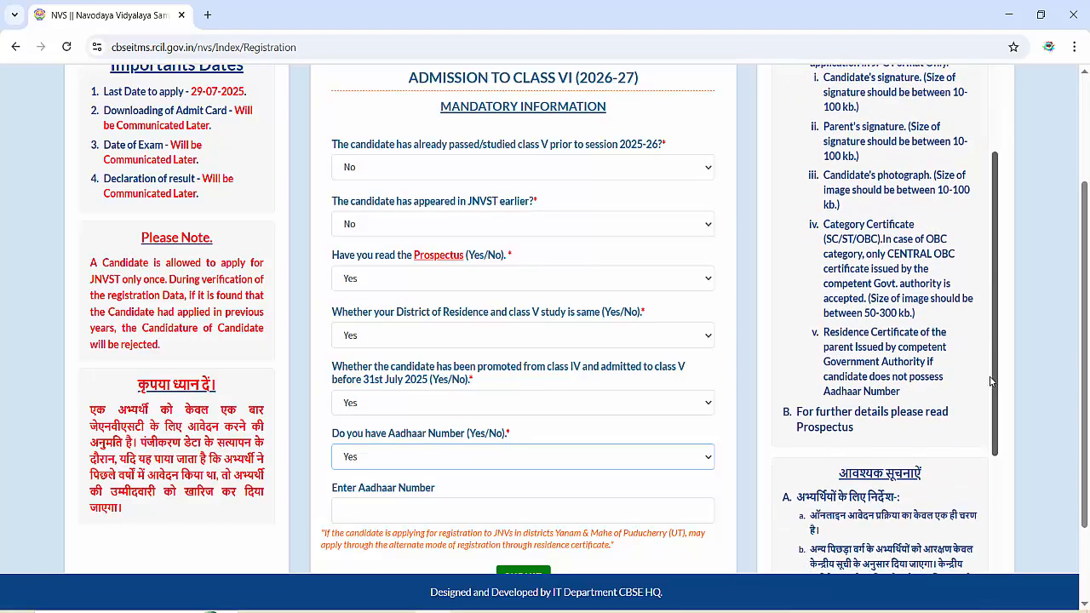
{"action": "scroll", "coordinate": [534, 424], "scroll_direction": "down", "scroll_amount": 2}
{"action": "left_click", "coordinate": [418, 409]}
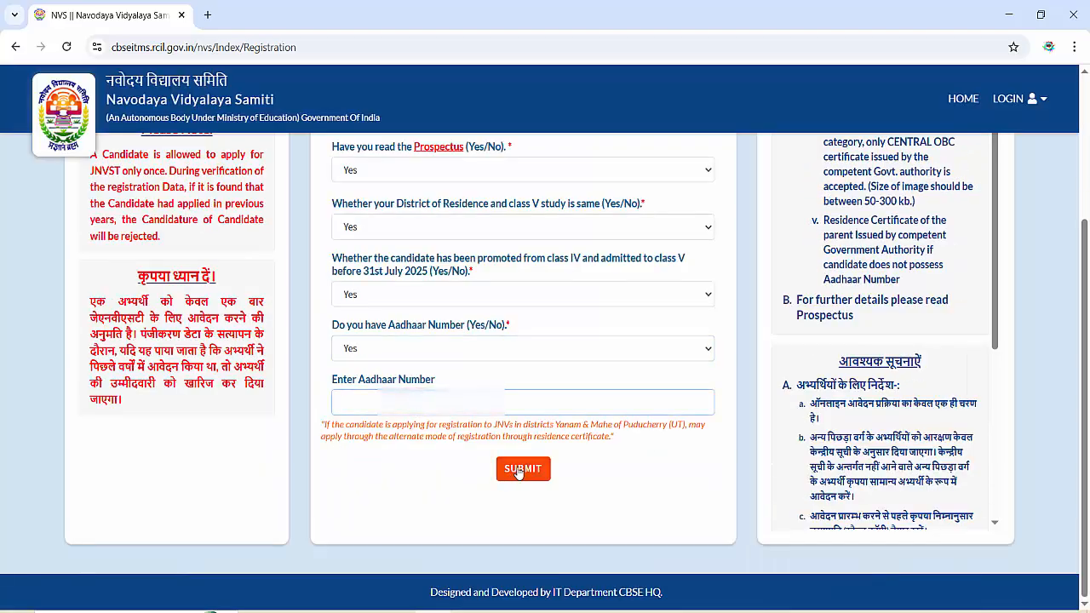
{"action": "key", "text": "ctrl+v"}
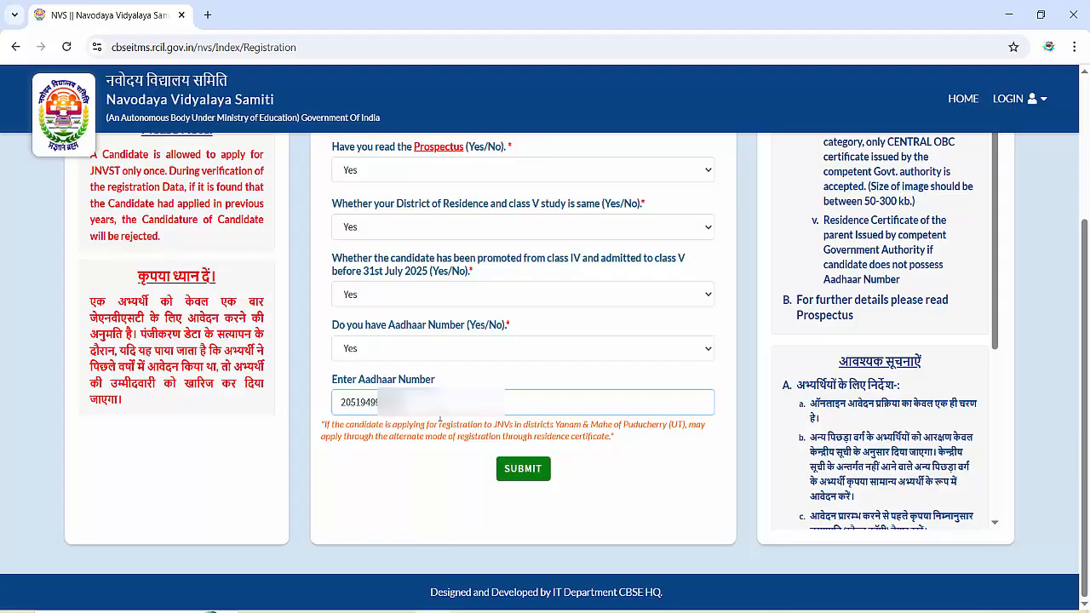
{"action": "left_click", "coordinate": [537, 474]}
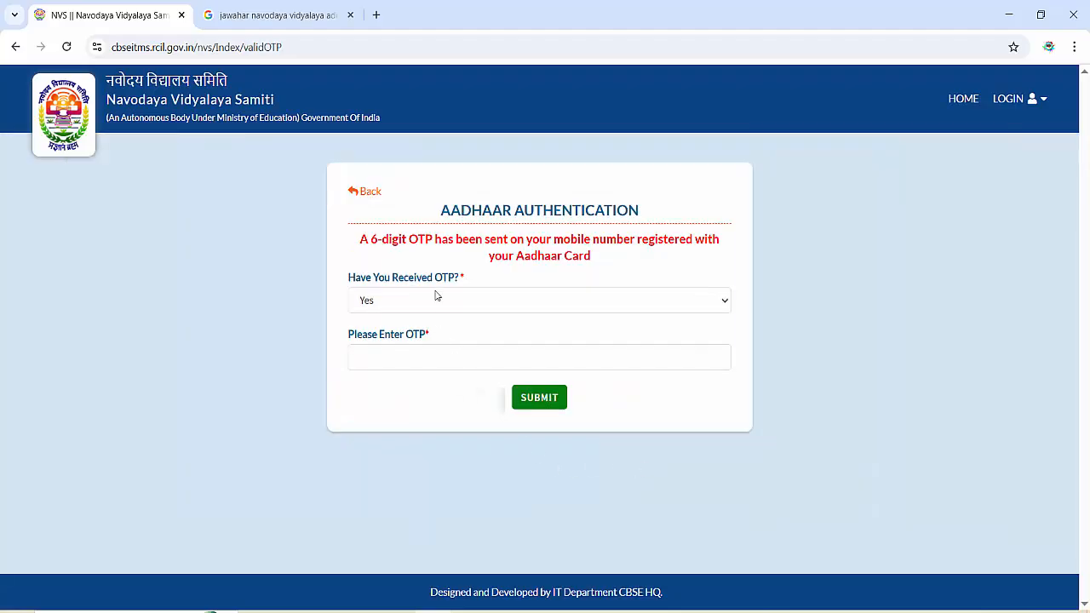
{"action": "left_click", "coordinate": [417, 353]}
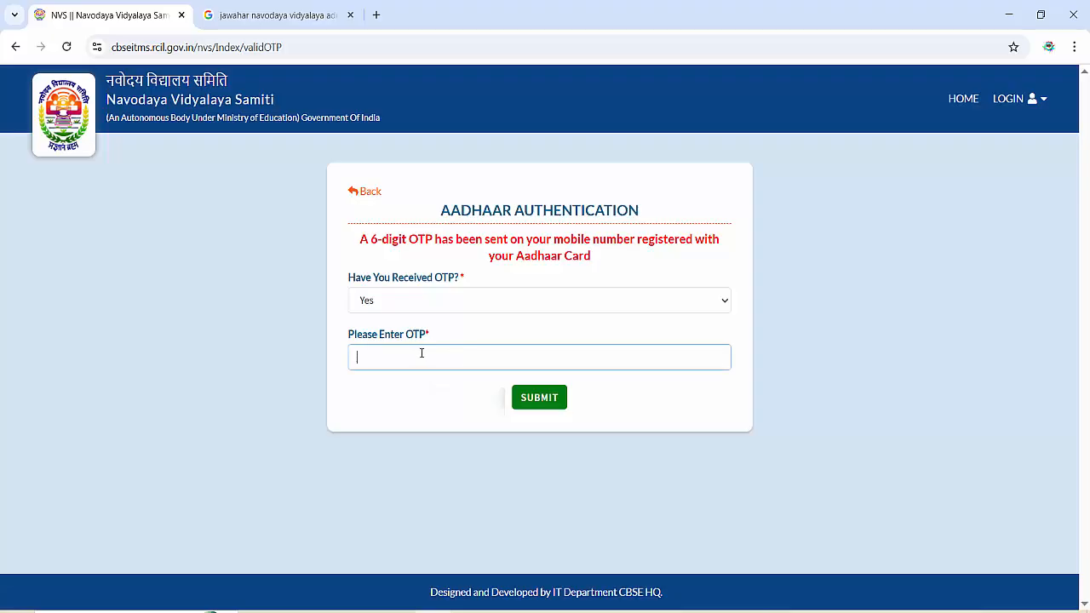
{"action": "left_click", "coordinate": [539, 397]}
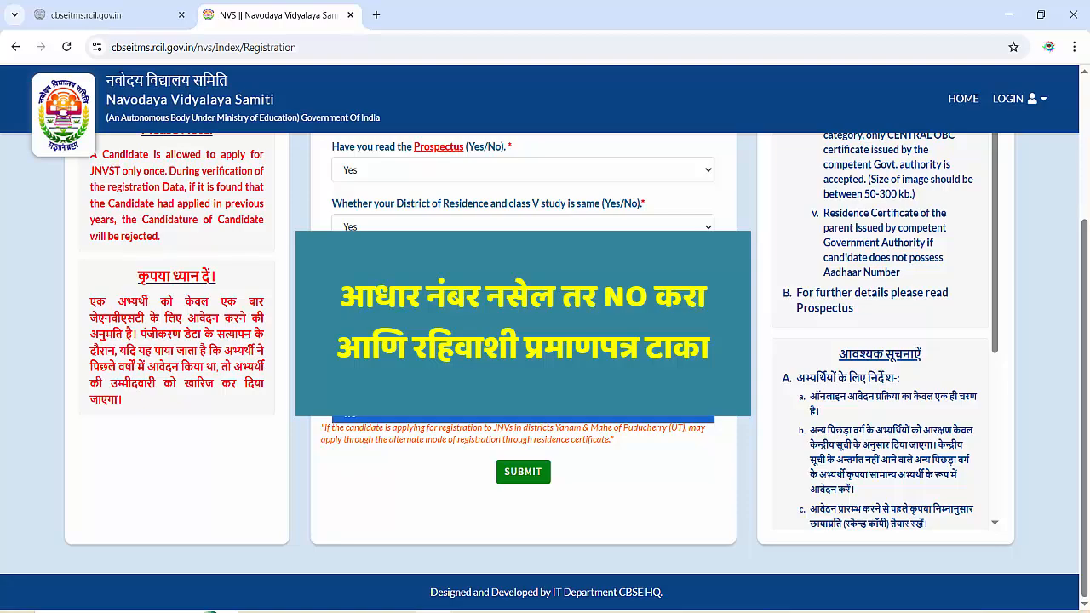
- Change the Aadhaar answer to No, accept the provisional notice, and submit the questions
{"action": "left_click", "coordinate": [523, 421]}
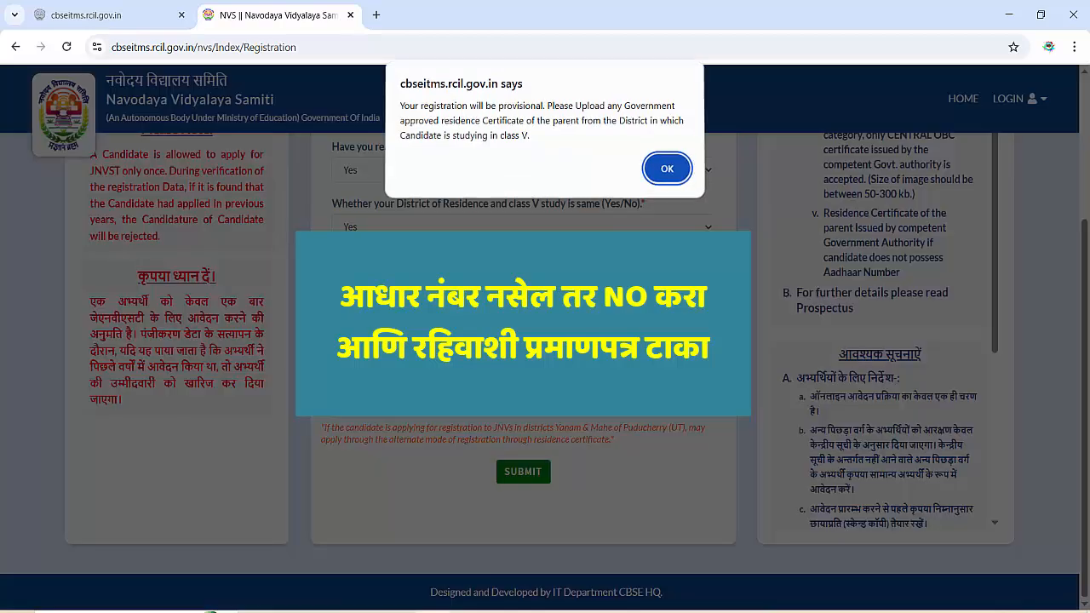
{"action": "left_click", "coordinate": [662, 168]}
{"action": "scroll", "coordinate": [630, 327], "scroll_direction": "down", "scroll_amount": 2}
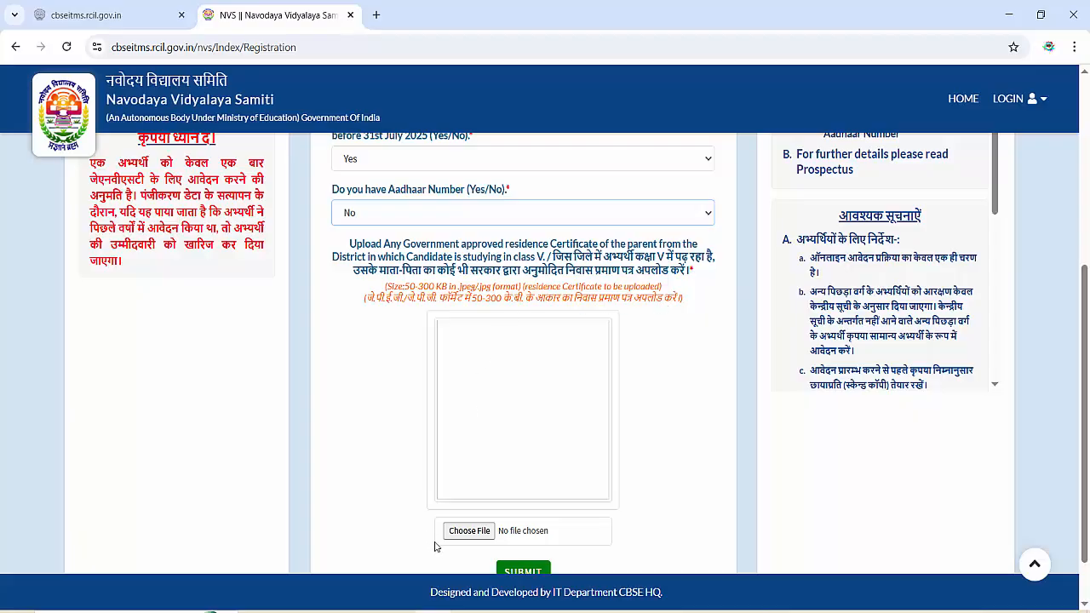
{"action": "left_click", "coordinate": [515, 569]}
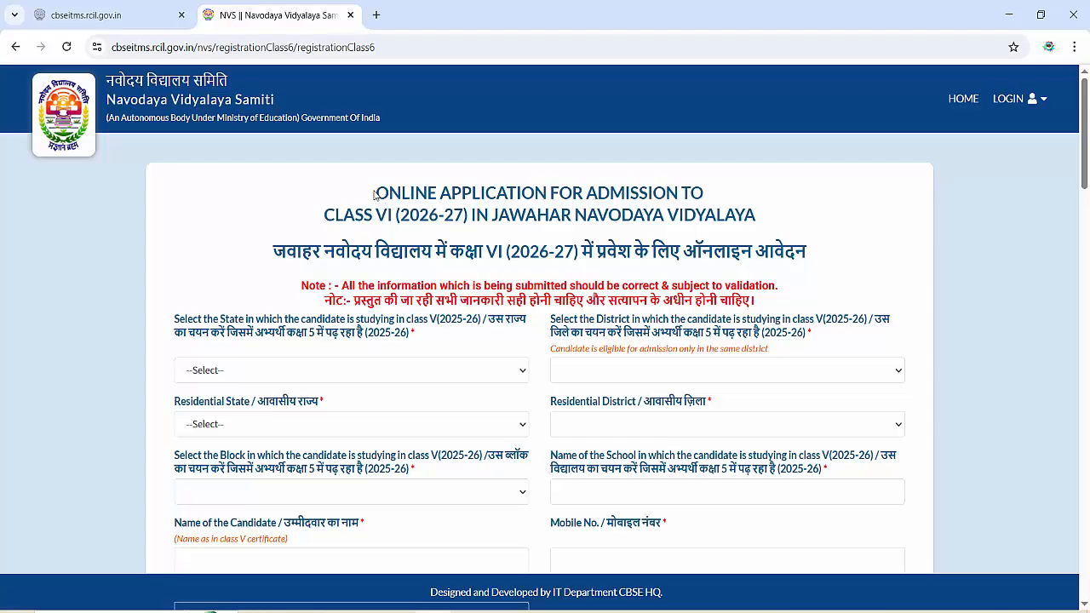
- Set state MAHARASHTRA, district HINGOLI, block KALAMNURI and school name ZPPS SANDAS
{"action": "left_click_drag", "start_coordinate": [376, 192], "coordinate": [734, 205]}
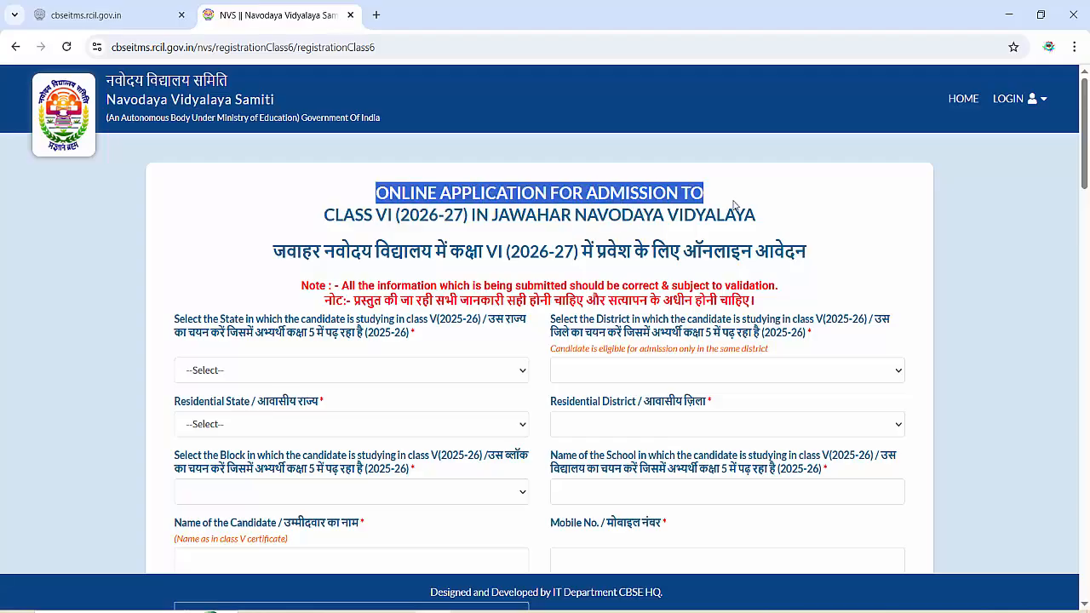
{"action": "left_click", "coordinate": [247, 372]}
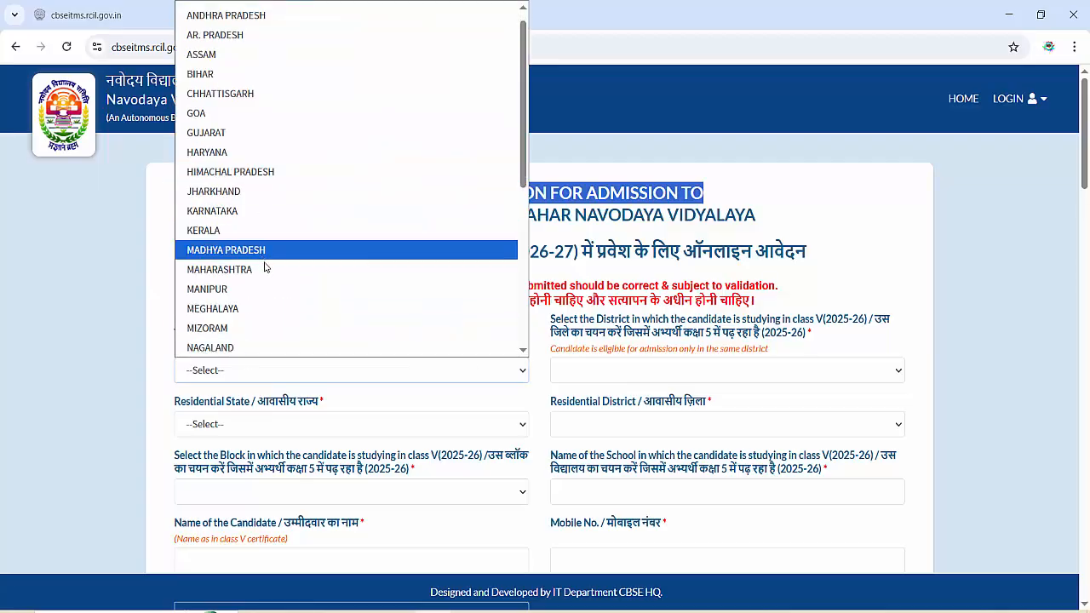
{"action": "left_click", "coordinate": [266, 273]}
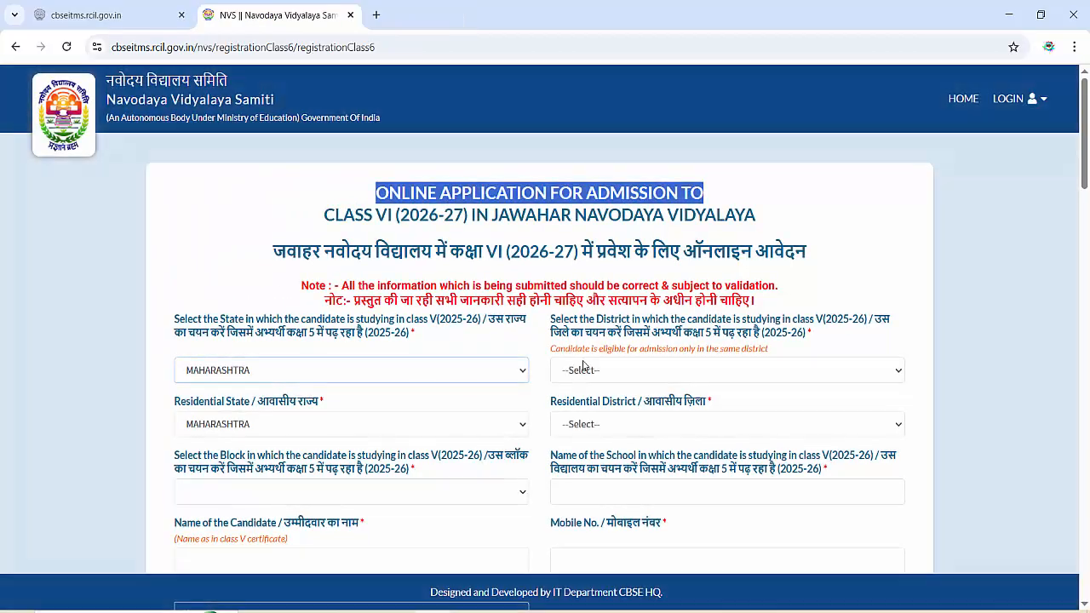
{"action": "left_click", "coordinate": [602, 373]}
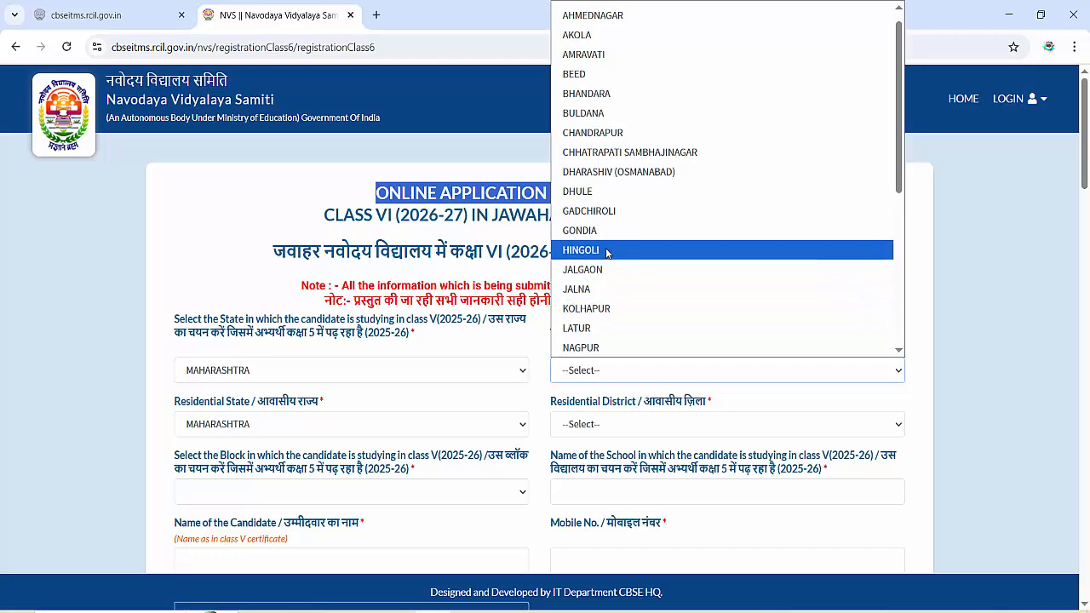
{"action": "left_click", "coordinate": [607, 250]}
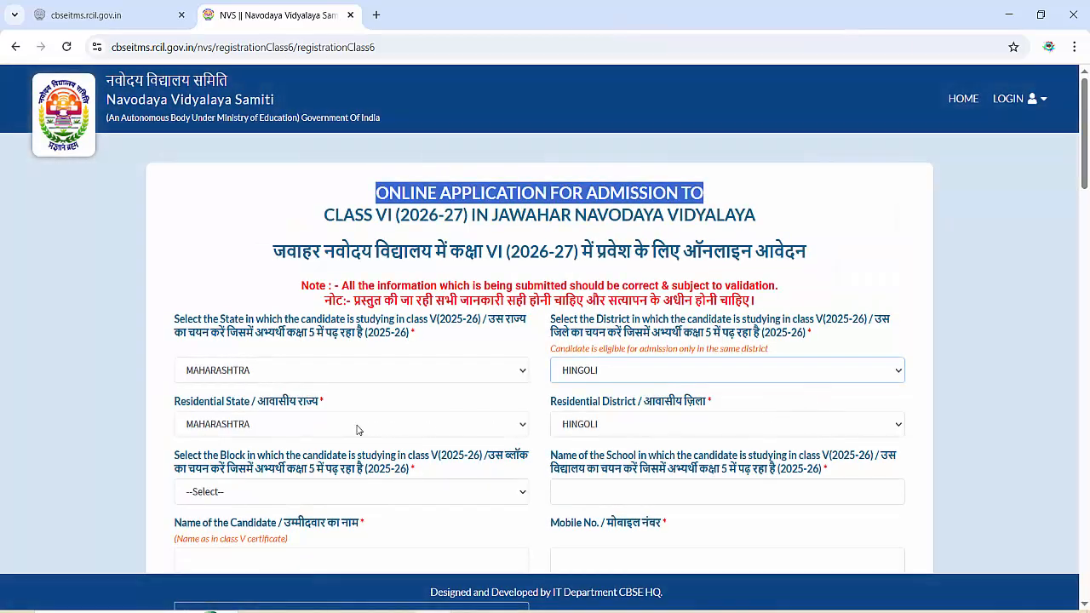
{"action": "left_click", "coordinate": [284, 495]}
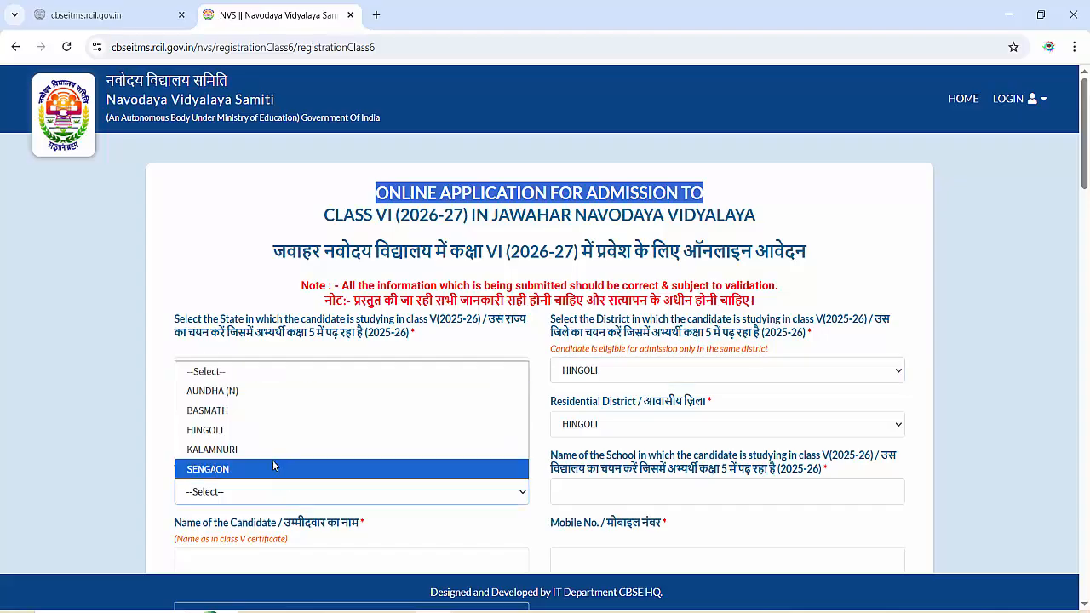
{"action": "left_click", "coordinate": [268, 454]}
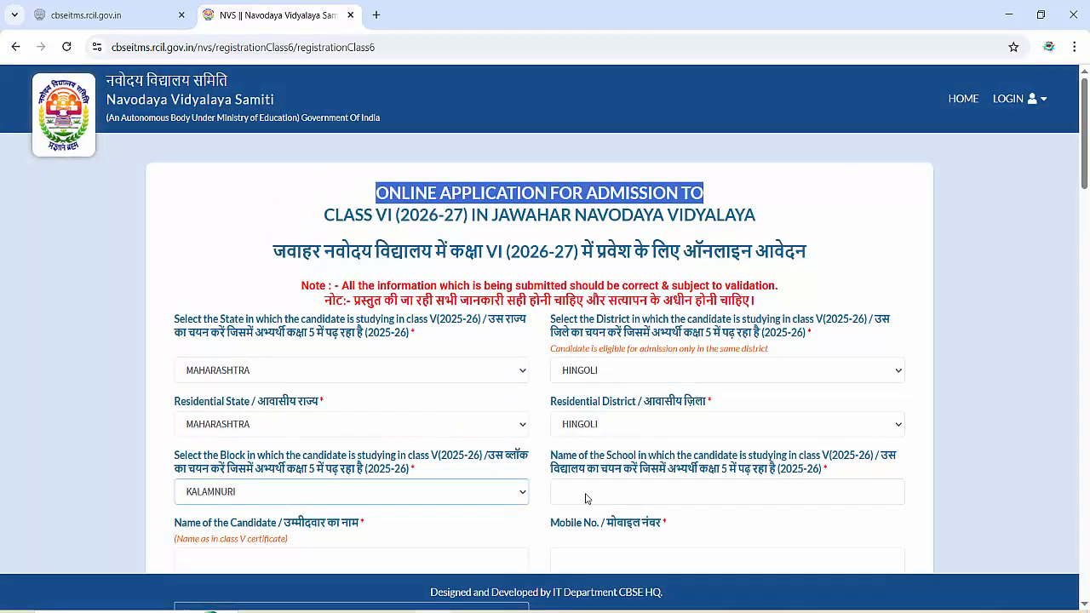
{"action": "left_click", "coordinate": [587, 492]}
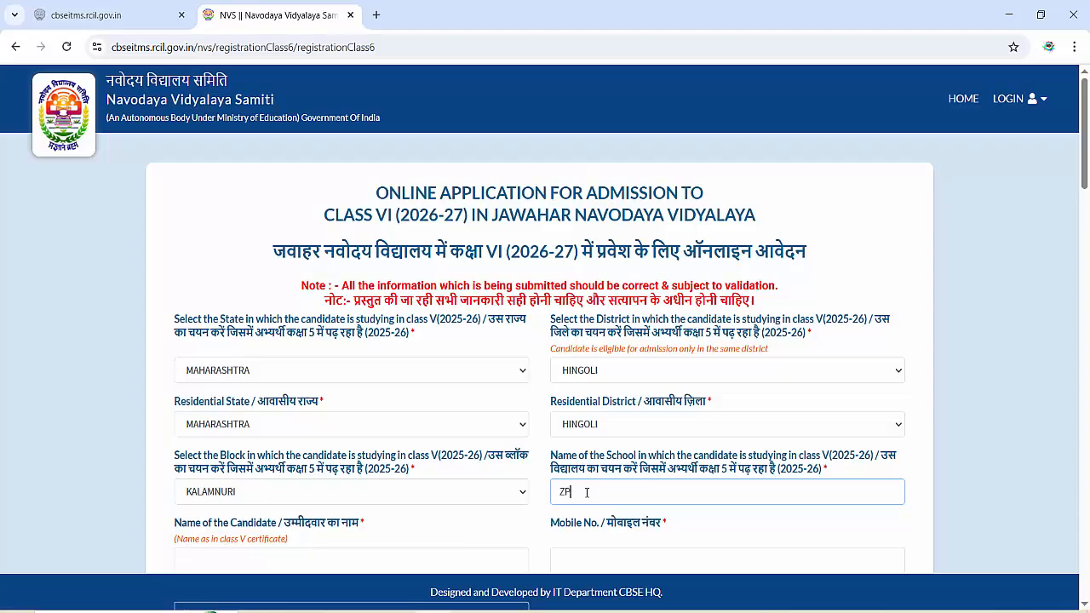
{"action": "type", "text": "ZPPS SANDAS"}
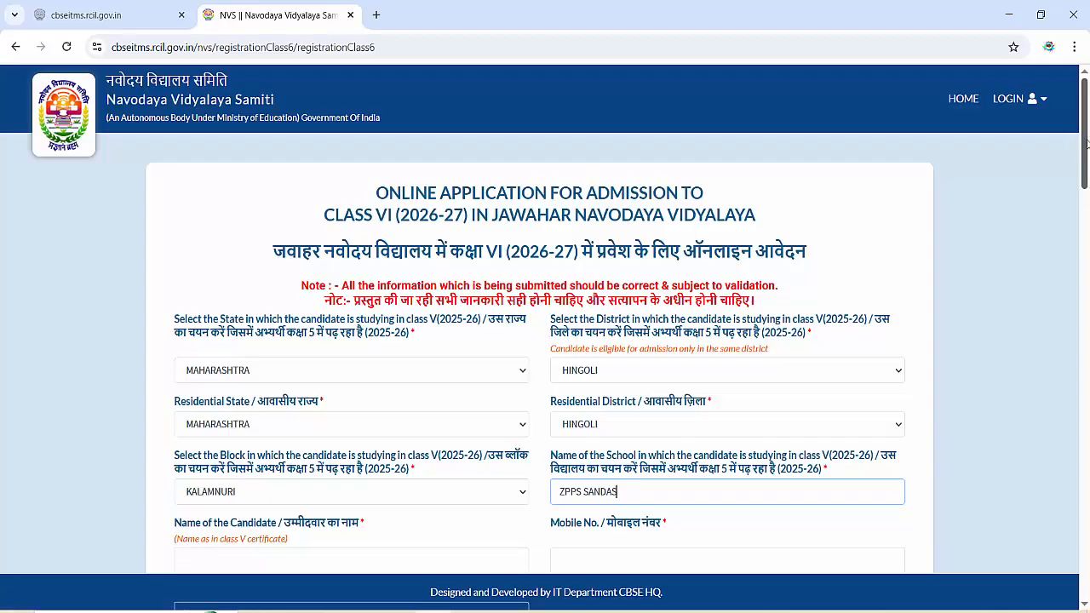
{"action": "left_click_drag", "start_coordinate": [1082, 153], "coordinate": [1089, 193]}
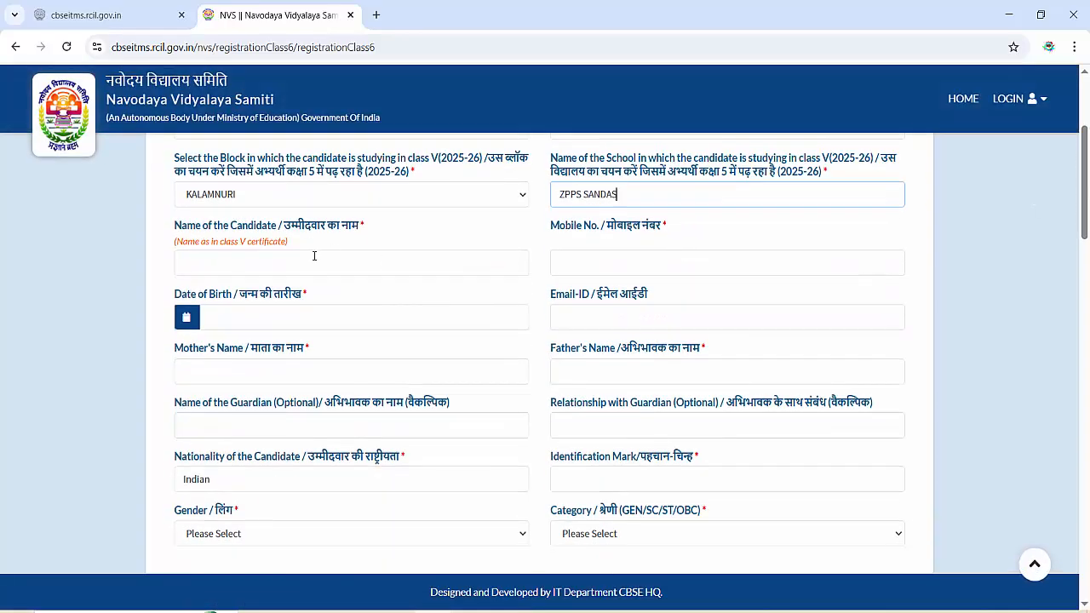
{"action": "left_click", "coordinate": [314, 255]}
{"action": "type", "text": "VEDI"}
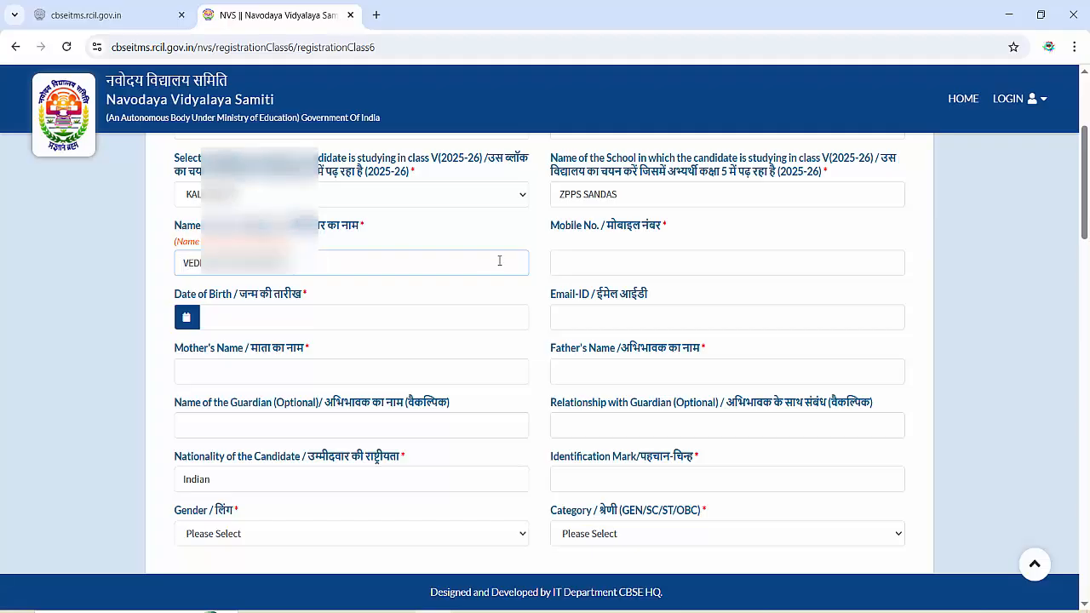
{"action": "left_click", "coordinate": [593, 259]}
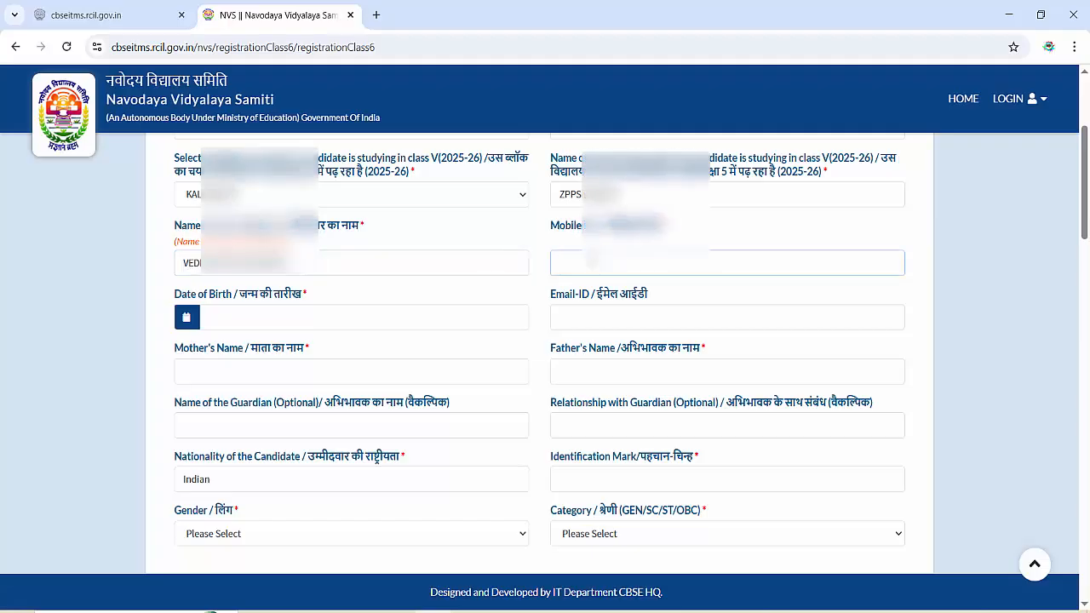
{"action": "type", "text": "97301"}
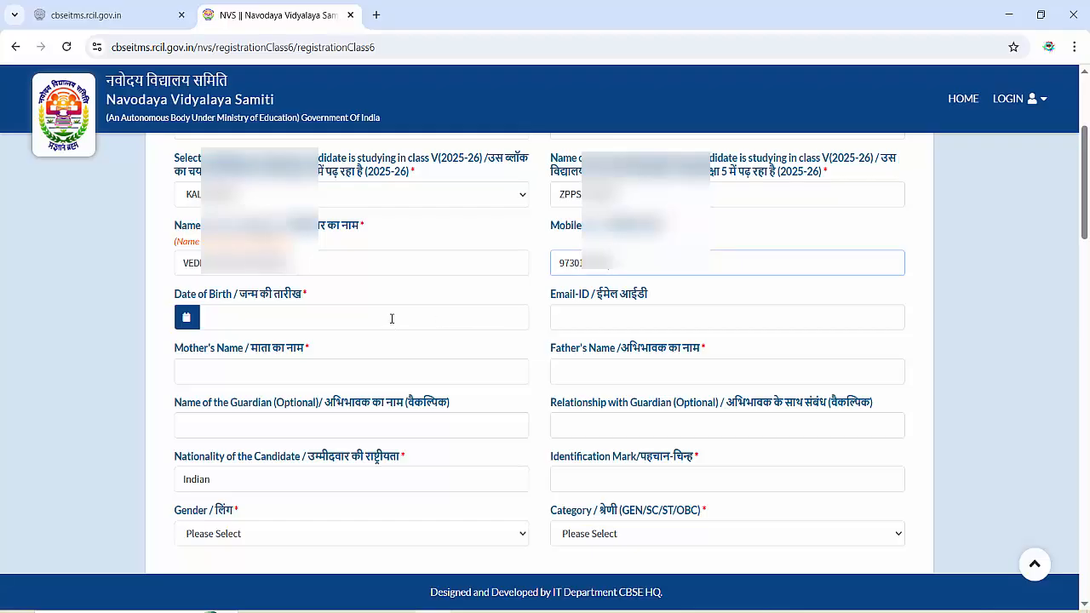
{"action": "left_click", "coordinate": [391, 318]}
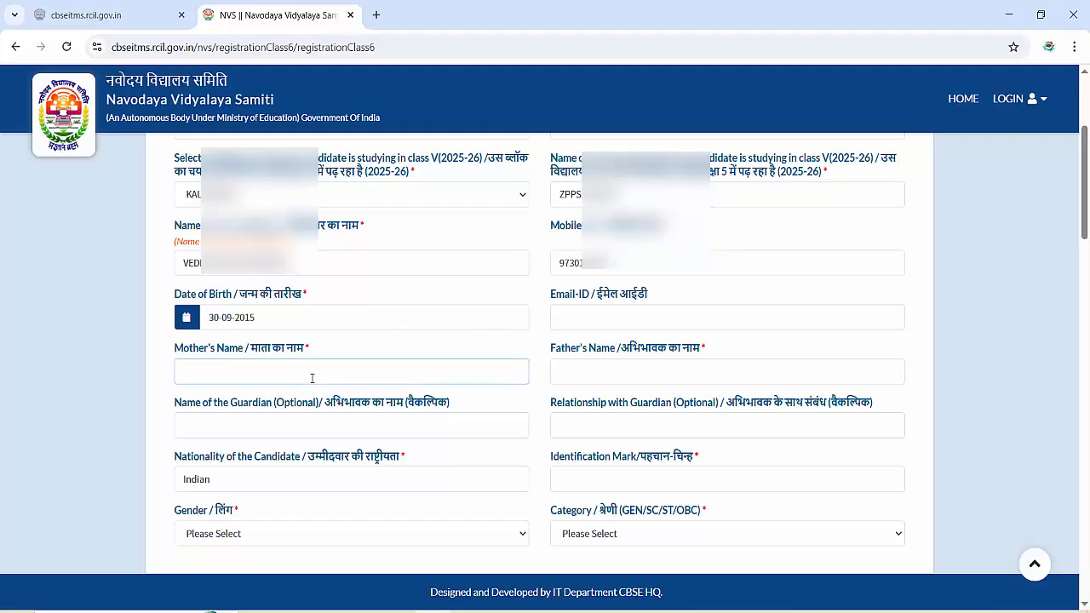
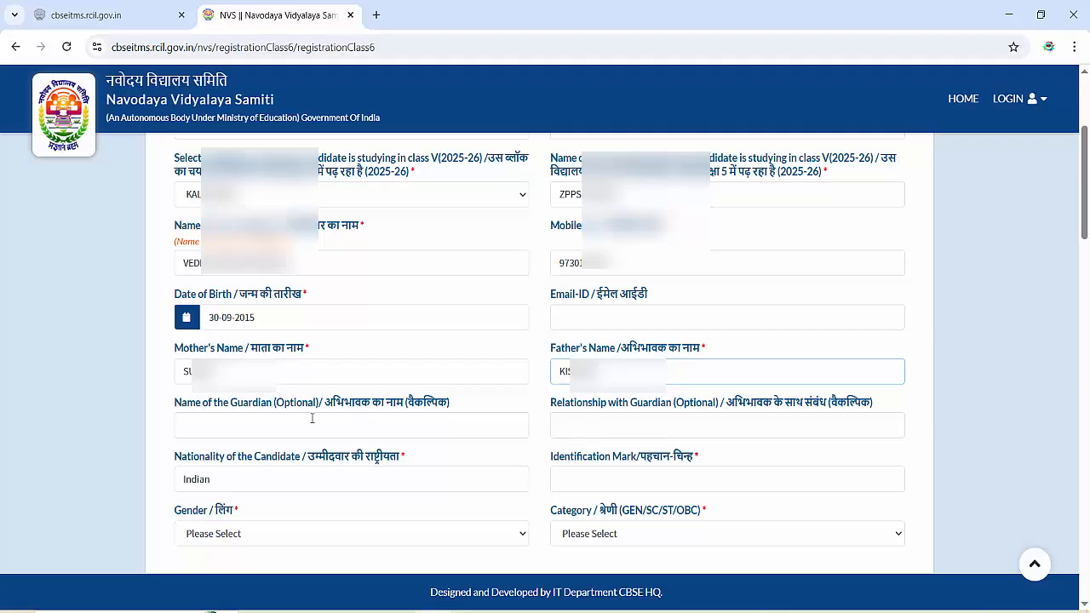
{"action": "left_click", "coordinate": [276, 427]}
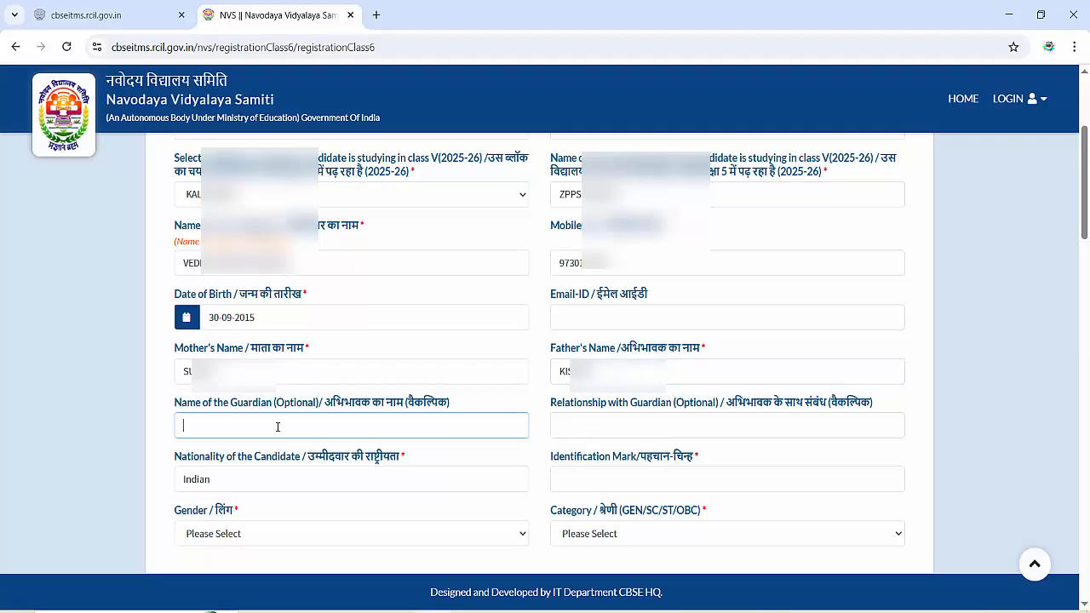
{"action": "left_click", "coordinate": [642, 425]}
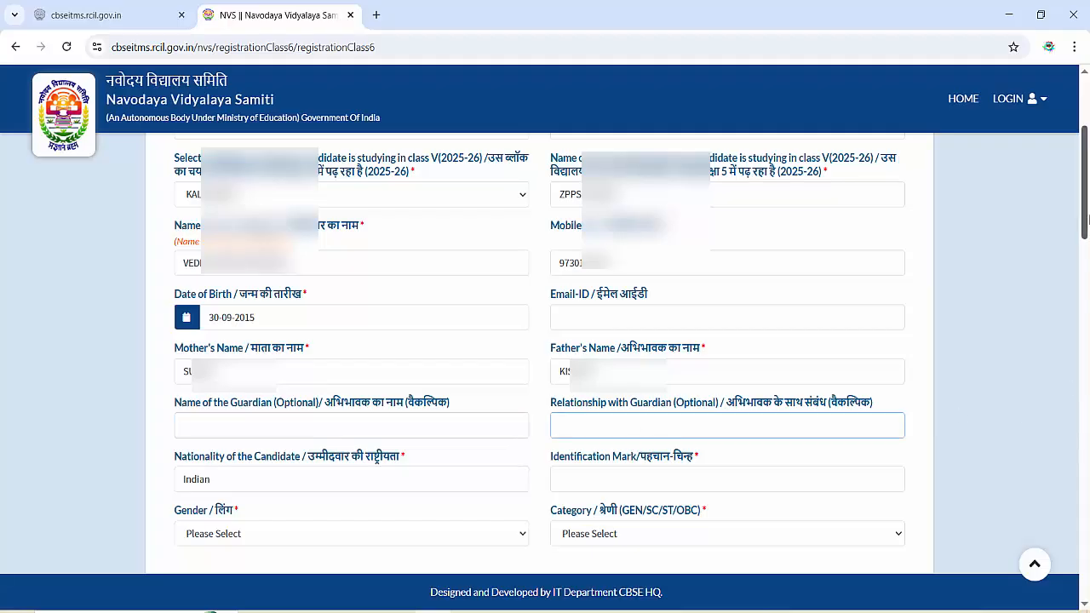
{"action": "scroll", "coordinate": [1086, 247], "scroll_direction": "down", "scroll_amount": 3}
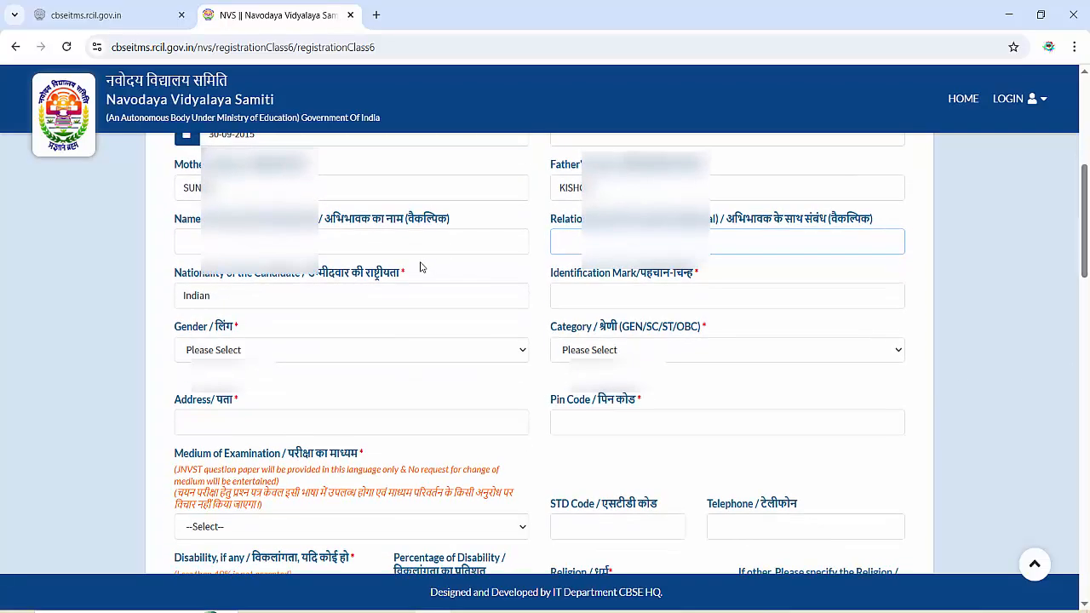
- Enter identification mark NO MARKS, choose gender Female and category GEN
{"action": "left_click", "coordinate": [642, 298]}
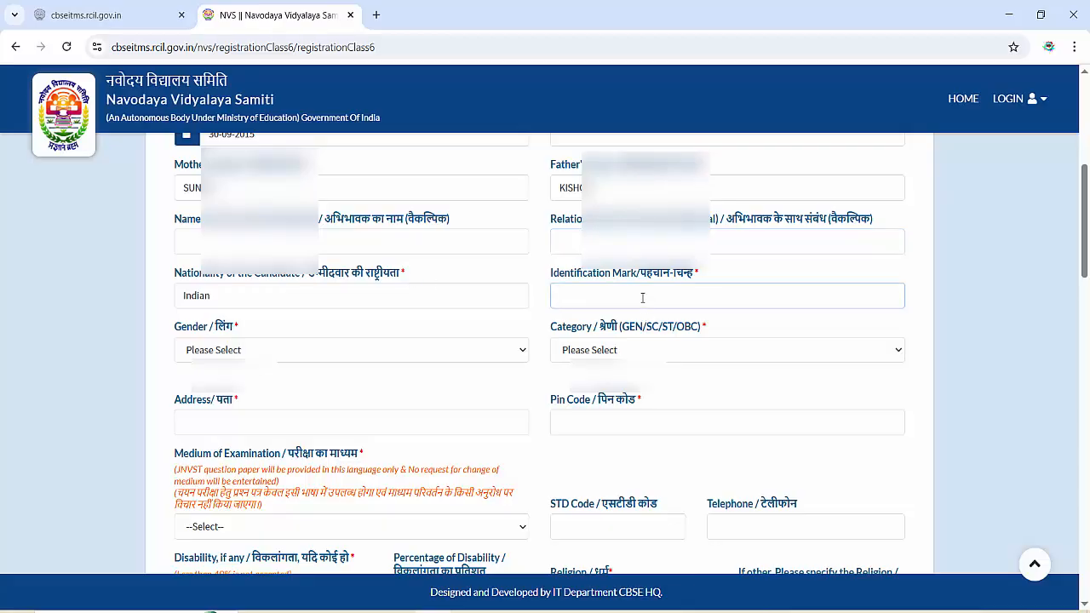
{"action": "type", "text": "NOR"}
{"action": "type", "text": " MARKS"}
{"action": "left_click", "coordinate": [417, 359]}
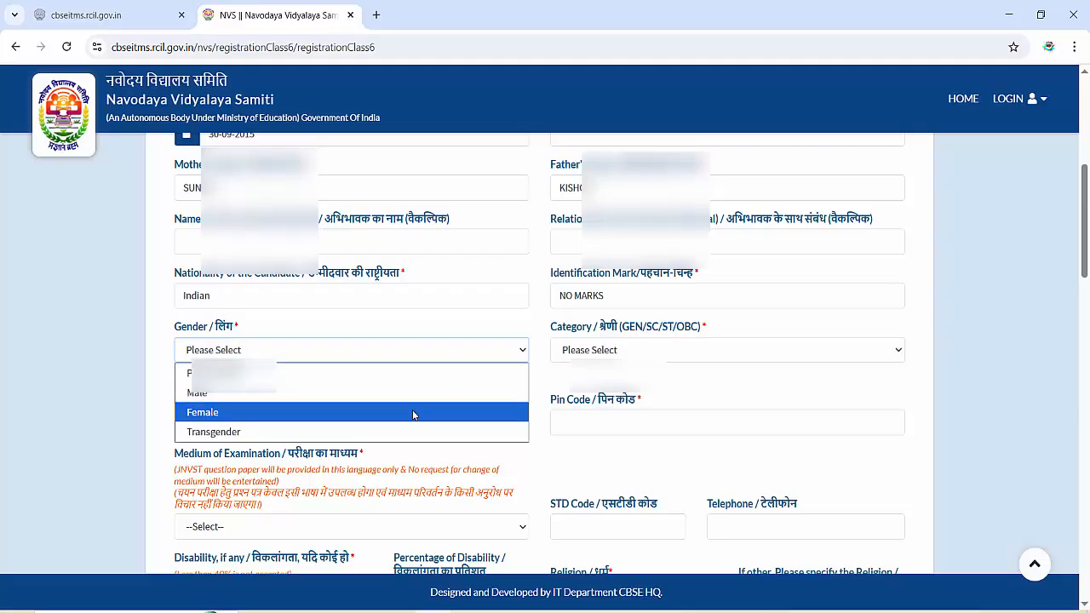
{"action": "left_click", "coordinate": [414, 412]}
{"action": "left_click", "coordinate": [595, 352]}
{"action": "left_click", "coordinate": [580, 393]}
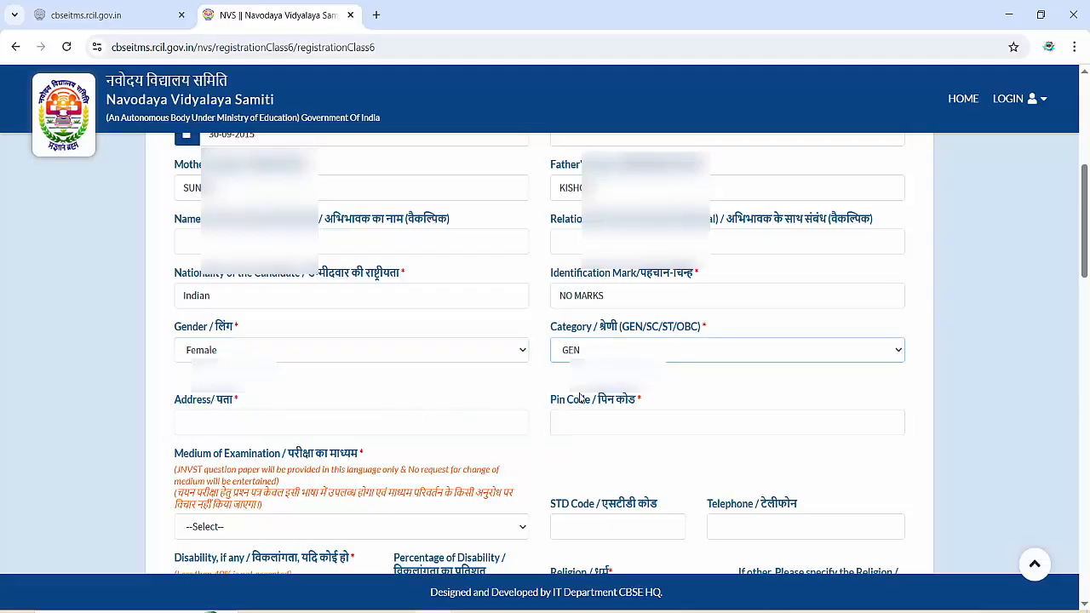
{"action": "left_click", "coordinate": [614, 355]}
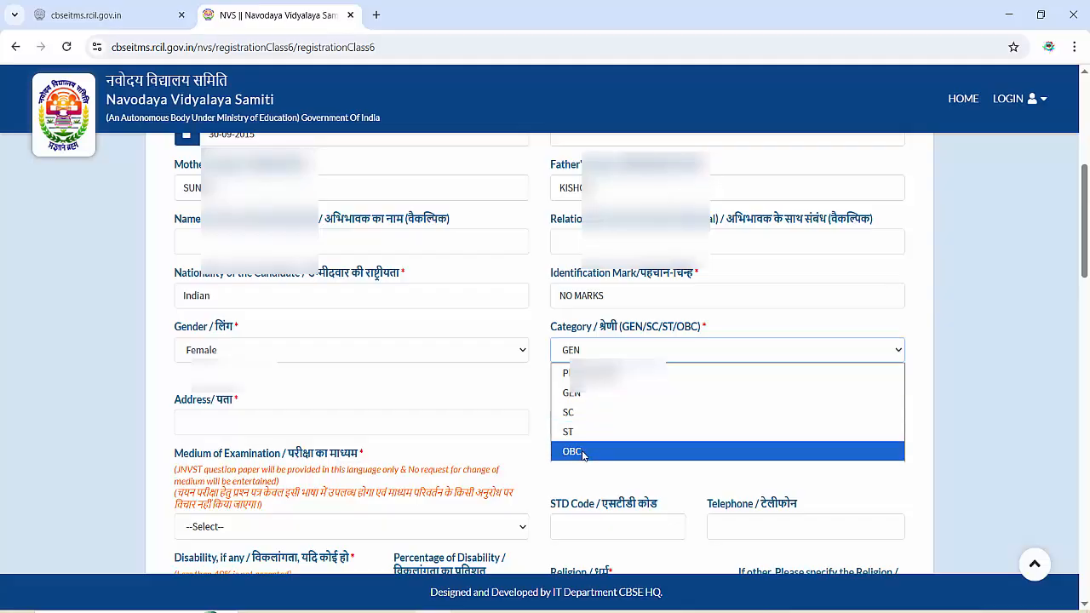
{"action": "left_click", "coordinate": [574, 394]}
{"action": "left_click", "coordinate": [427, 421]}
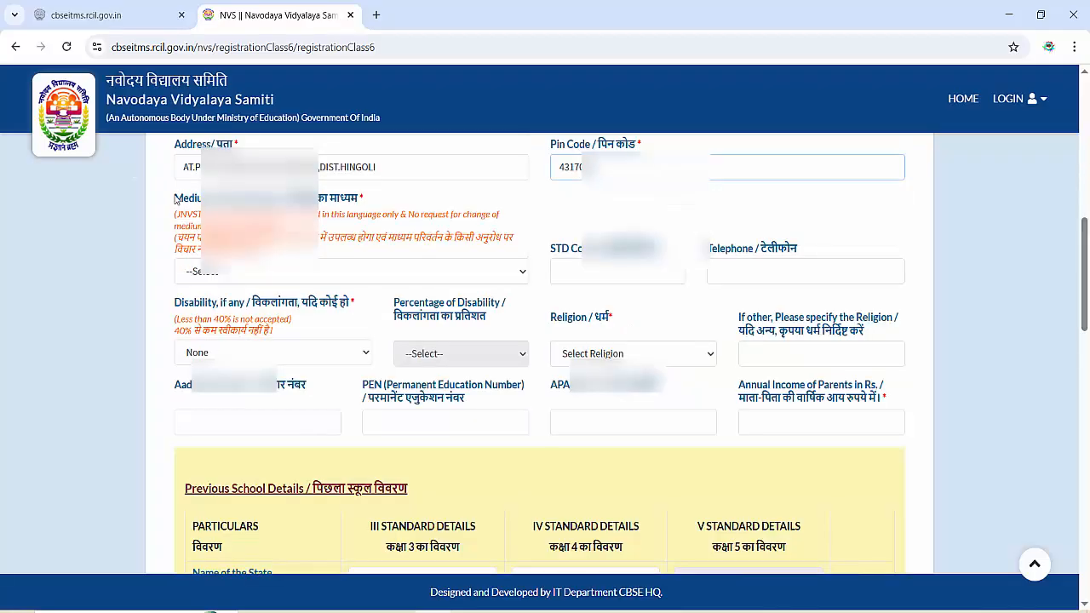
- Choose MARATHI as examination medium and Hinduism as religion
{"action": "left_click", "coordinate": [236, 274]}
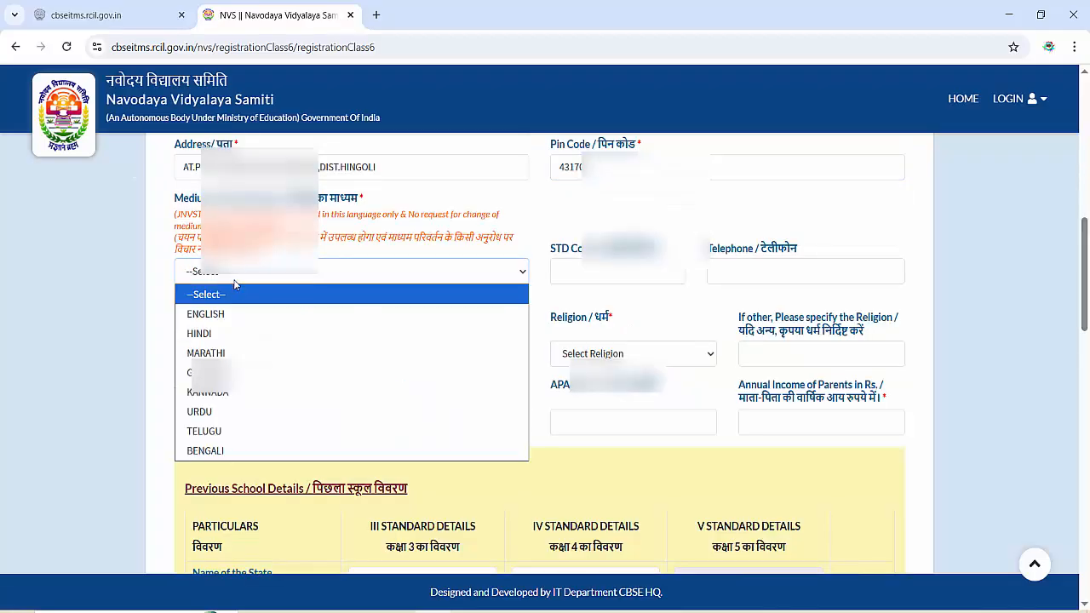
{"action": "left_click", "coordinate": [236, 353]}
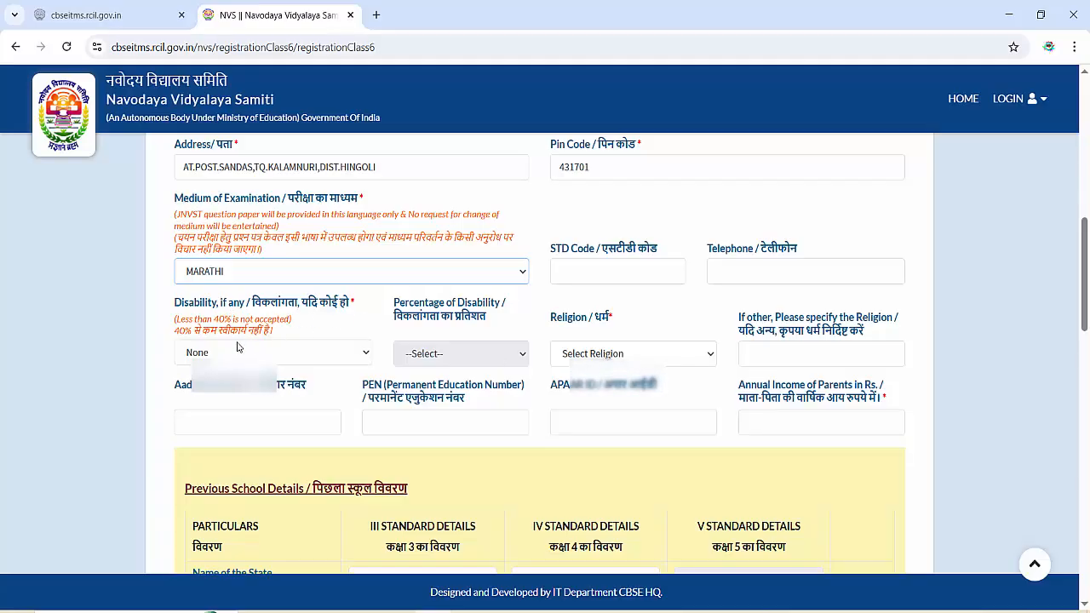
{"action": "left_click", "coordinate": [598, 355]}
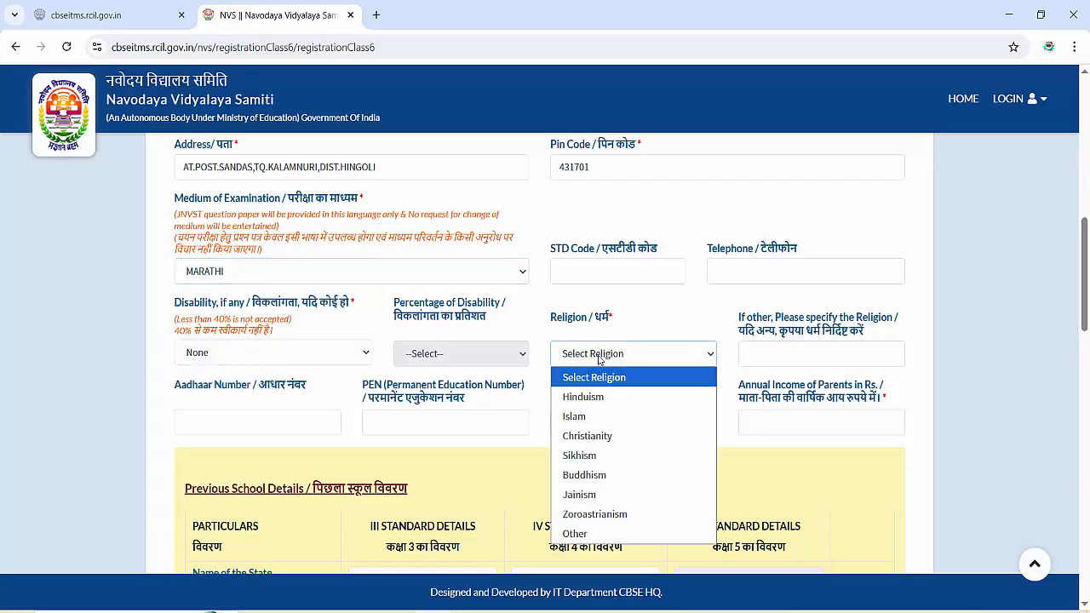
{"action": "left_click", "coordinate": [590, 397]}
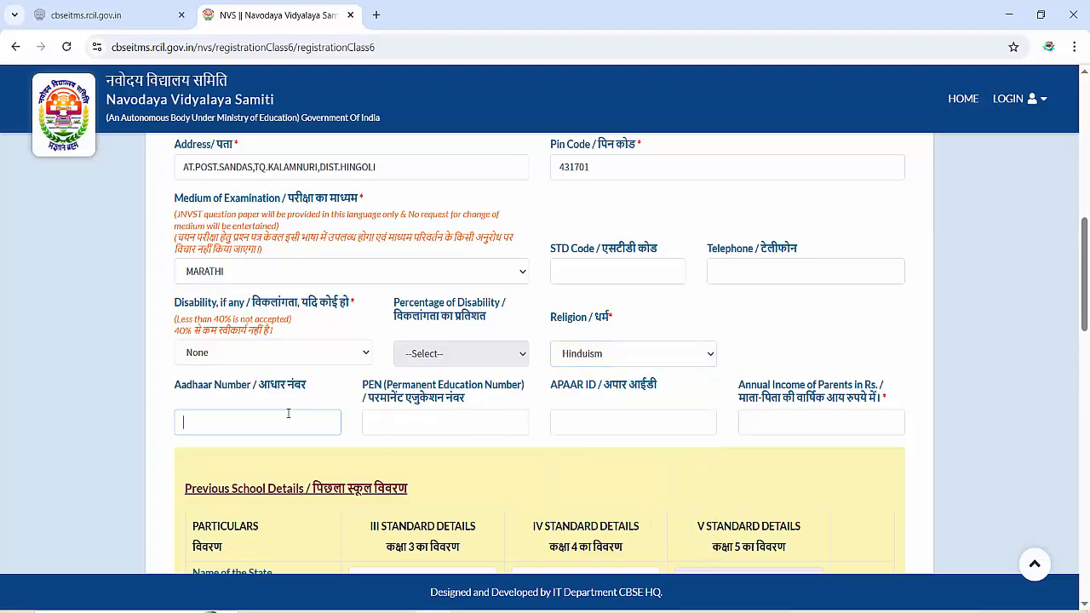
- Enter the candidate's Aadhaar number and parents' annual income 60000
{"action": "key", "text": "Tab"}
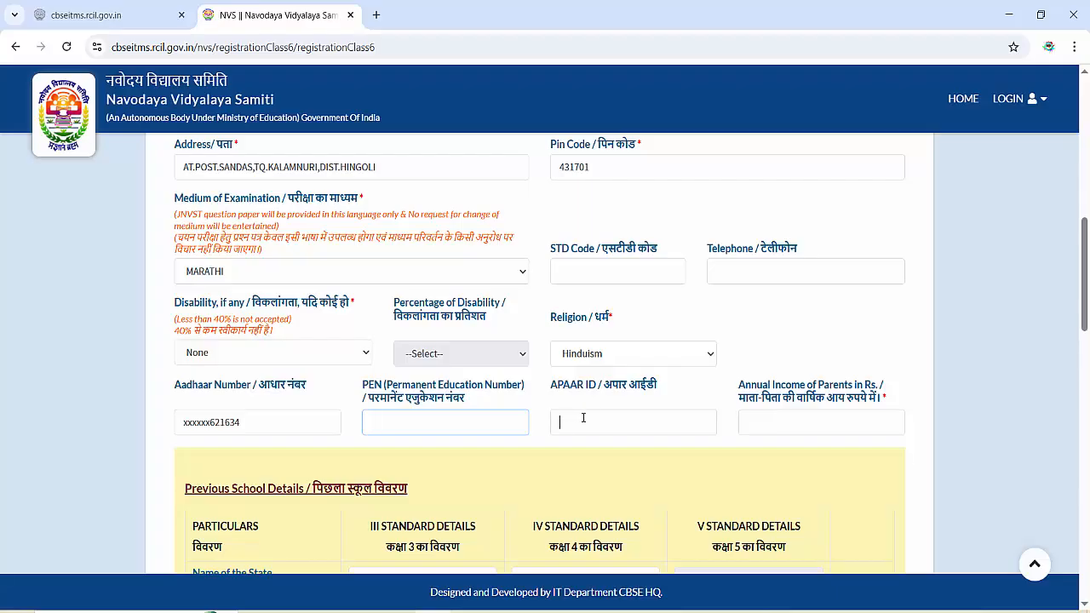
{"action": "left_click", "coordinate": [763, 421]}
{"action": "type", "text": "60000"}
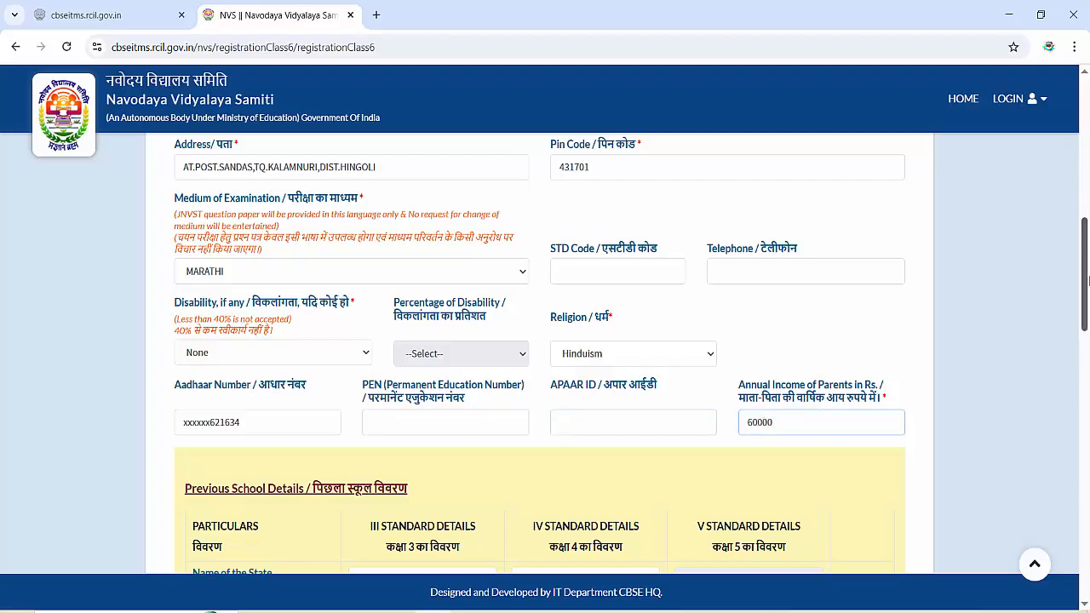
{"action": "left_click_drag", "start_coordinate": [1086, 272], "coordinate": [1086, 345]}
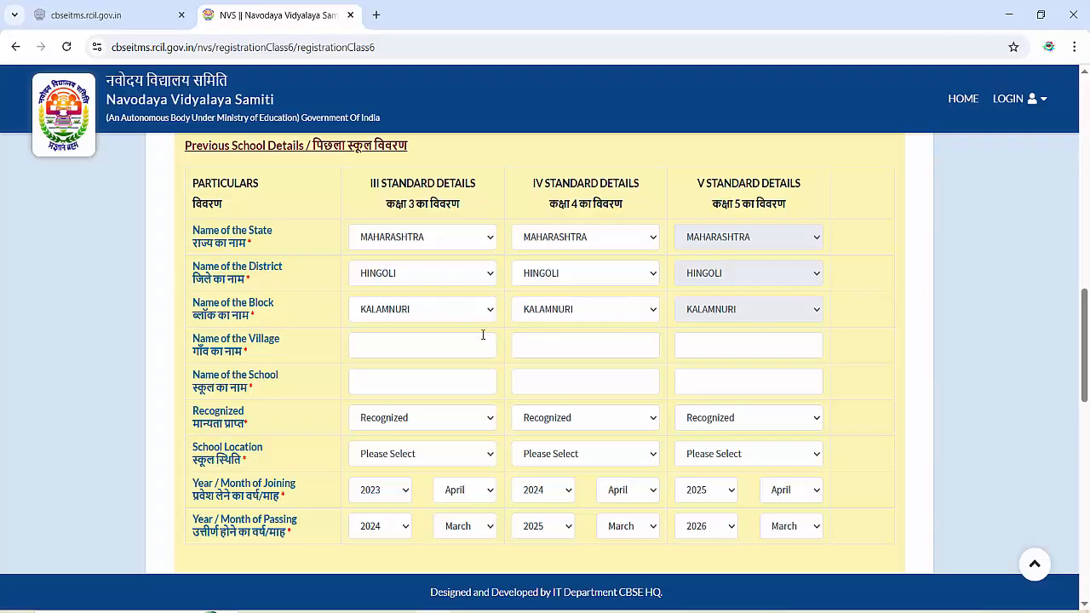
- Enter SANDAS as the village for classes III, IV and V, and school ZPPS SANDAS
{"action": "left_click", "coordinate": [415, 341]}
{"action": "type", "text": "SN"}
{"action": "type", "text": "DAS"}
{"action": "key", "text": "Tab"}
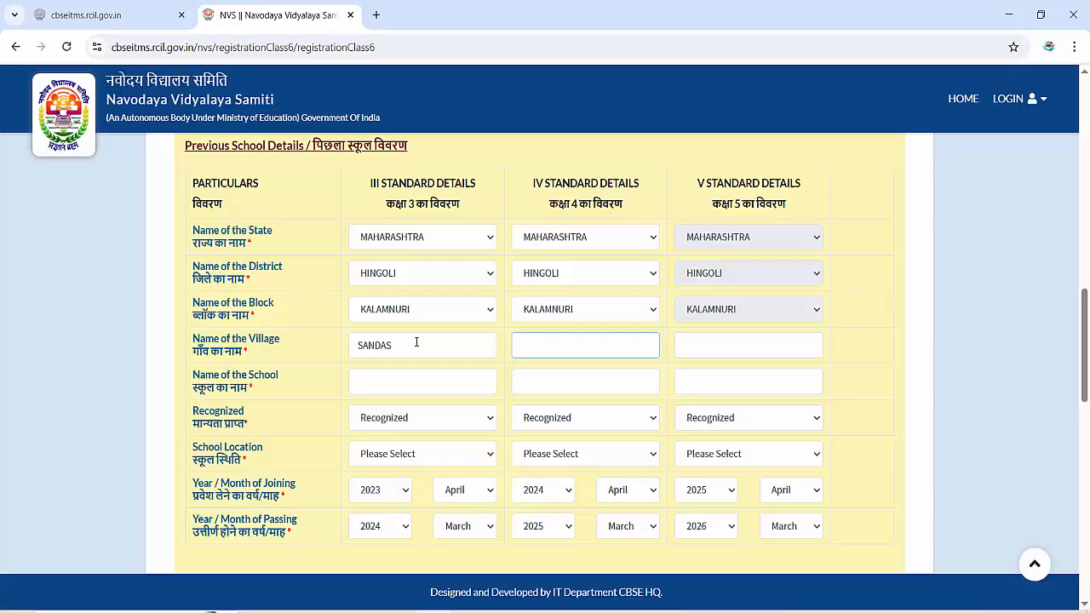
{"action": "type", "text": "SANDAS"}
{"action": "key", "text": "Tab"}
{"action": "type", "text": "SANDAS"}
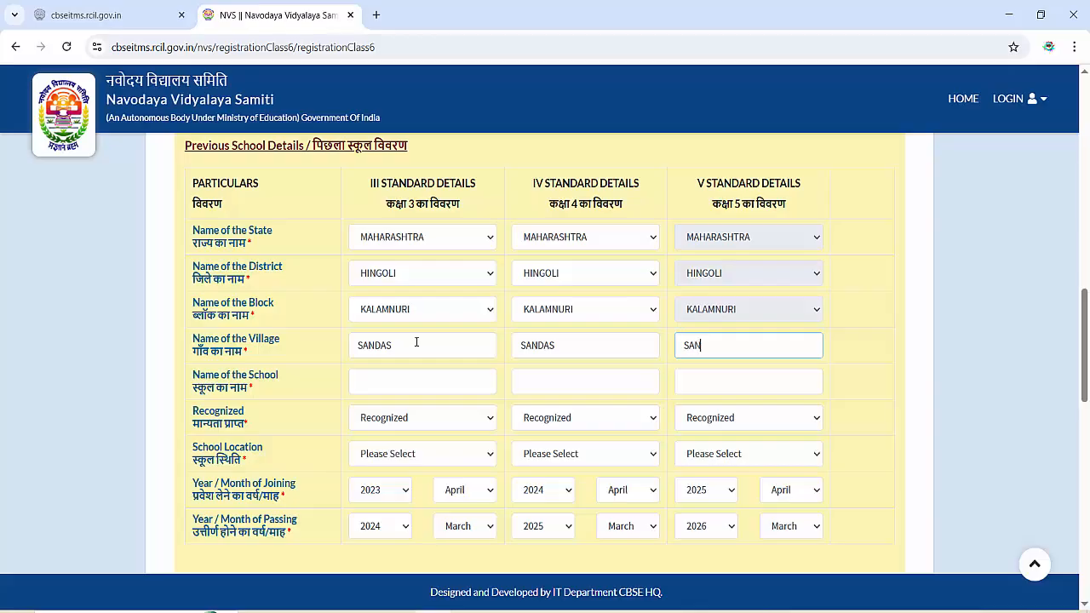
{"action": "key", "text": "Tab"}
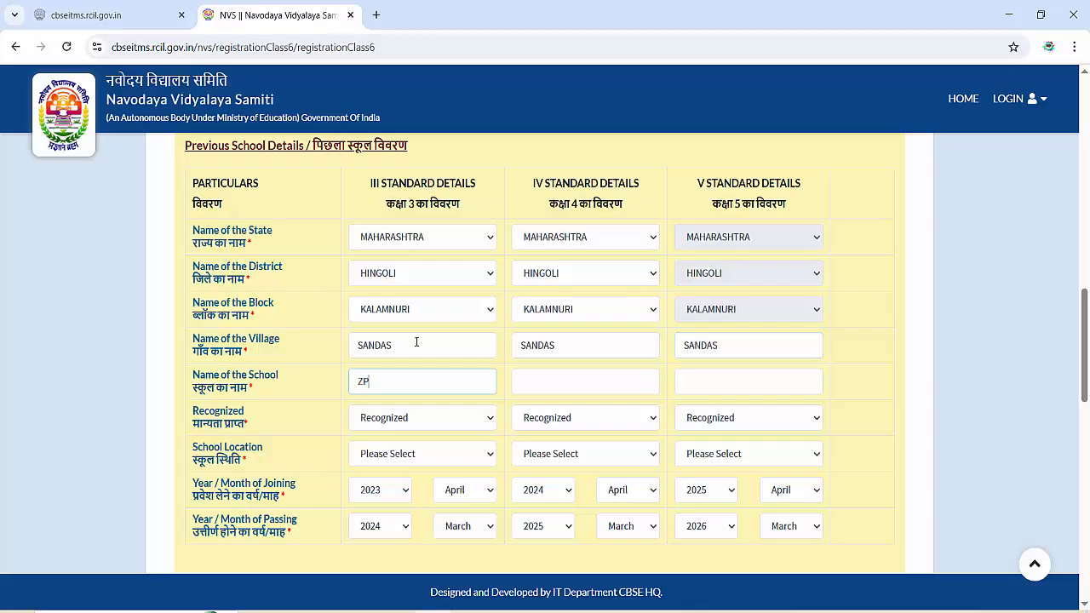
{"action": "type", "text": "ZPPS SANDAS"}
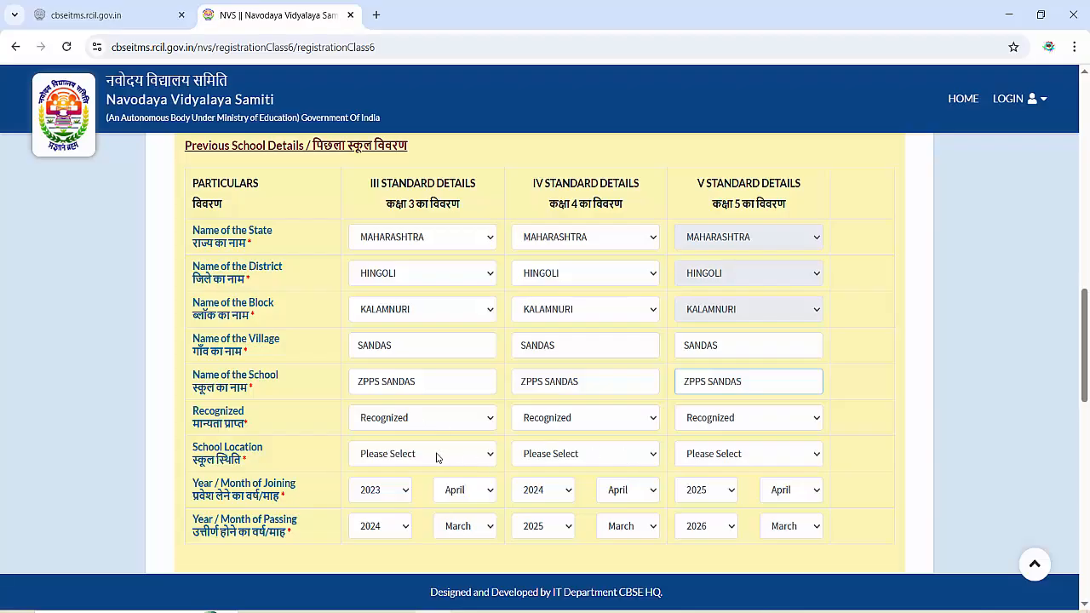
- Set the school location to Rural for classes III, IV and V
{"action": "left_click", "coordinate": [434, 457]}
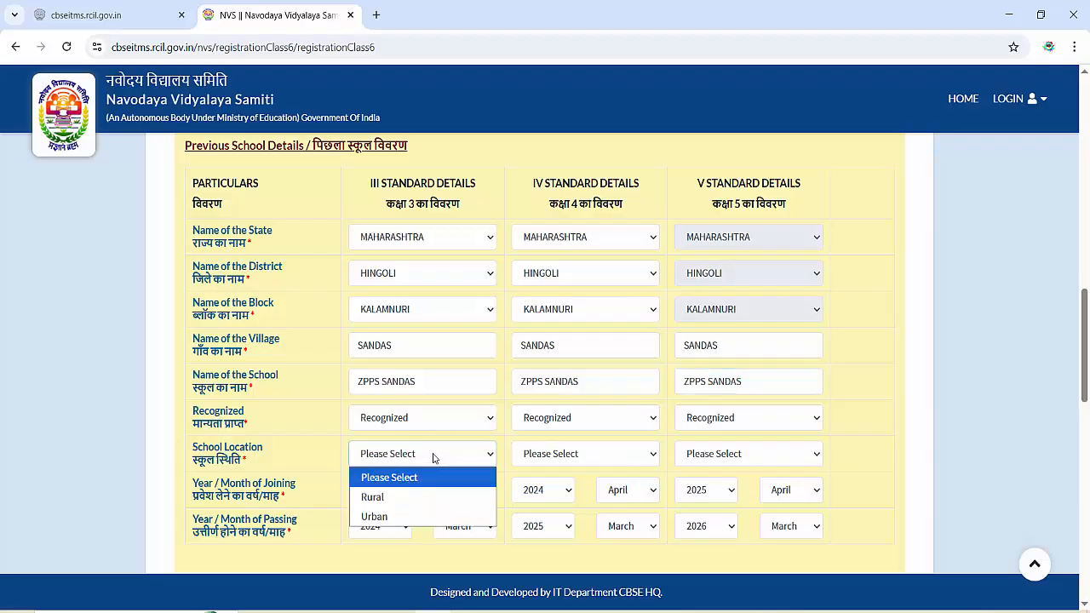
{"action": "left_click", "coordinate": [417, 496]}
{"action": "left_click", "coordinate": [611, 454]}
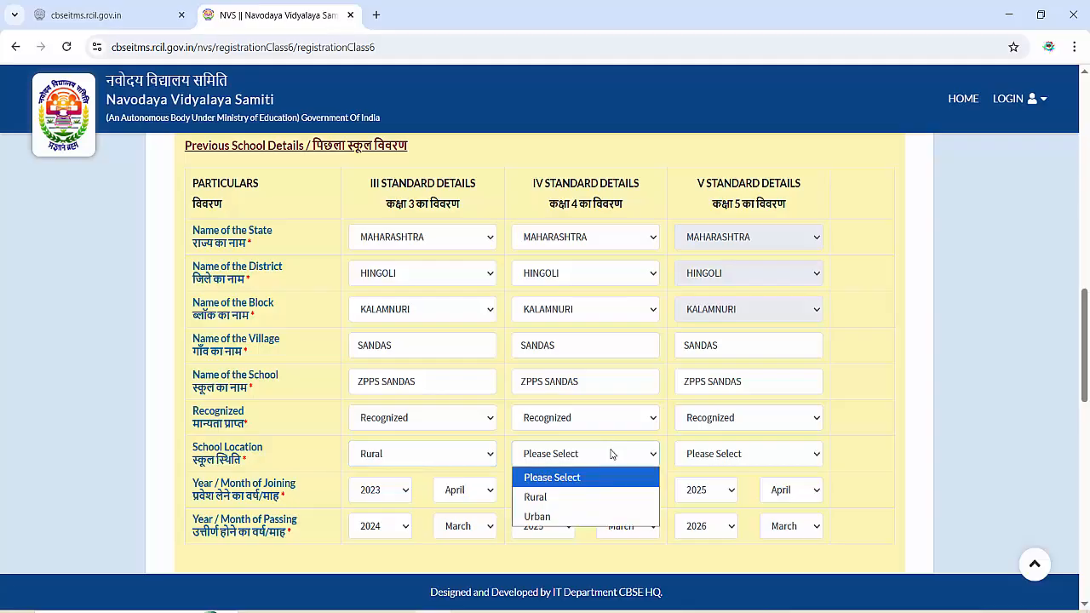
{"action": "left_click", "coordinate": [591, 495]}
{"action": "left_click", "coordinate": [720, 454]}
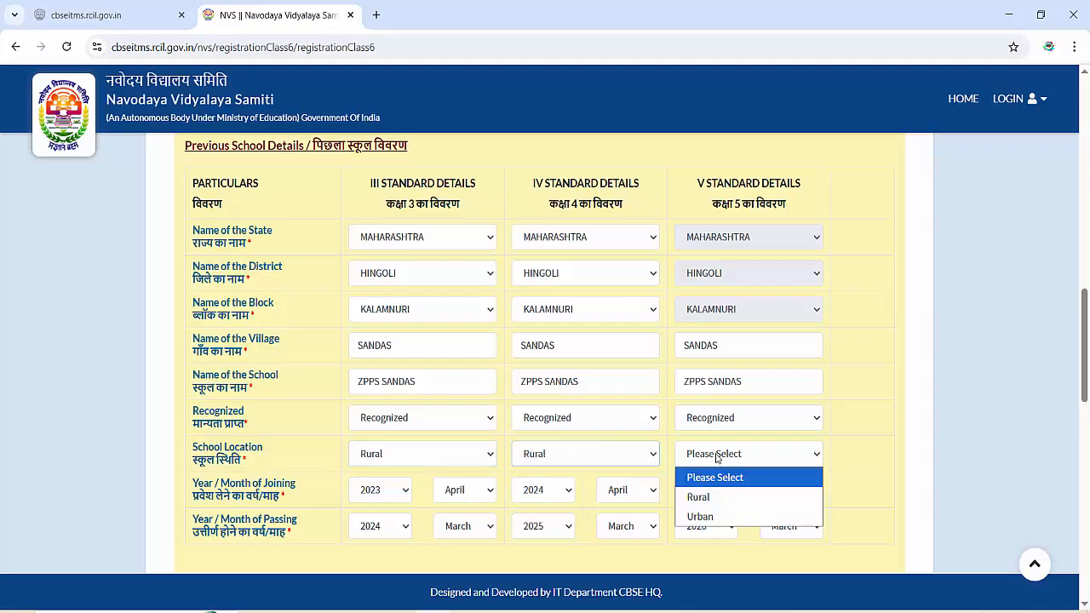
{"action": "left_click", "coordinate": [707, 497]}
{"action": "left_click_drag", "start_coordinate": [1087, 356], "coordinate": [1067, 400]}
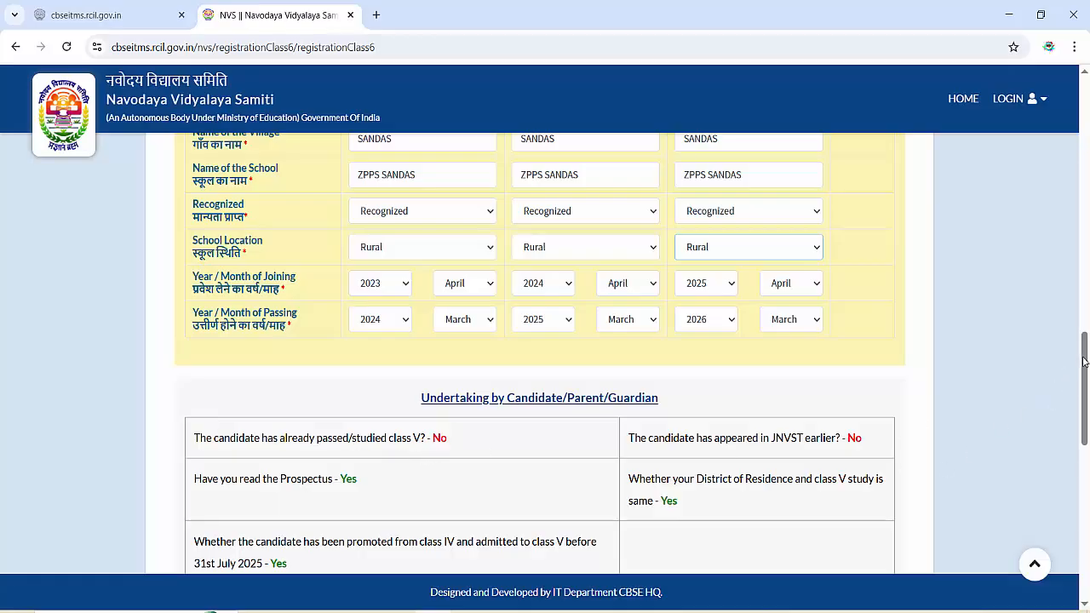
- Upload the candidate's photo JPEG from Downloads below the Hindi undertaking declaration
{"action": "left_click_drag", "start_coordinate": [1084, 362], "coordinate": [1084, 395]}
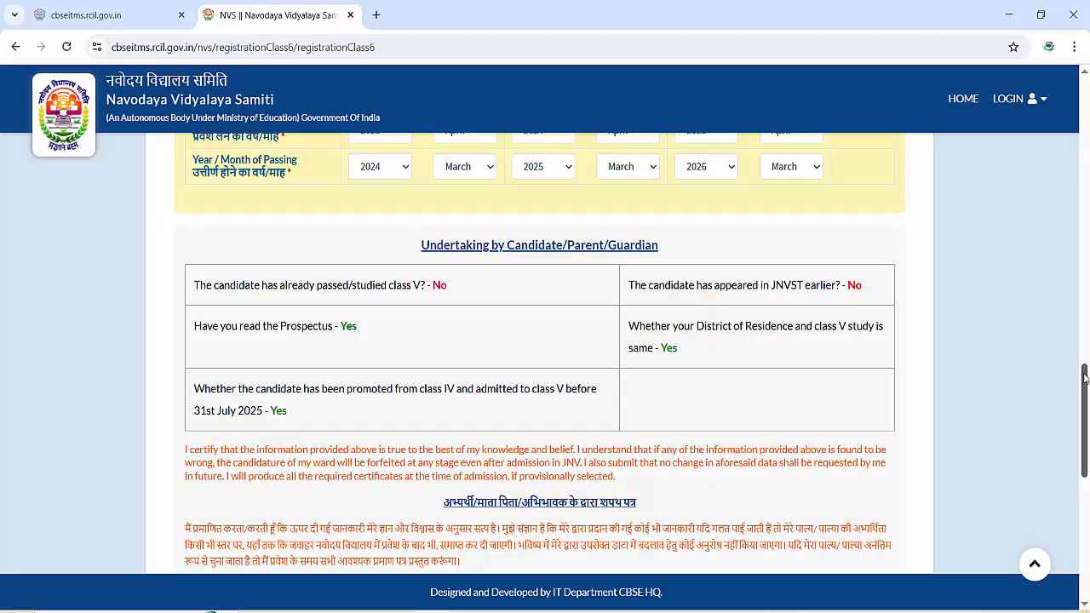
{"action": "left_click_drag", "start_coordinate": [1084, 378], "coordinate": [1085, 434]}
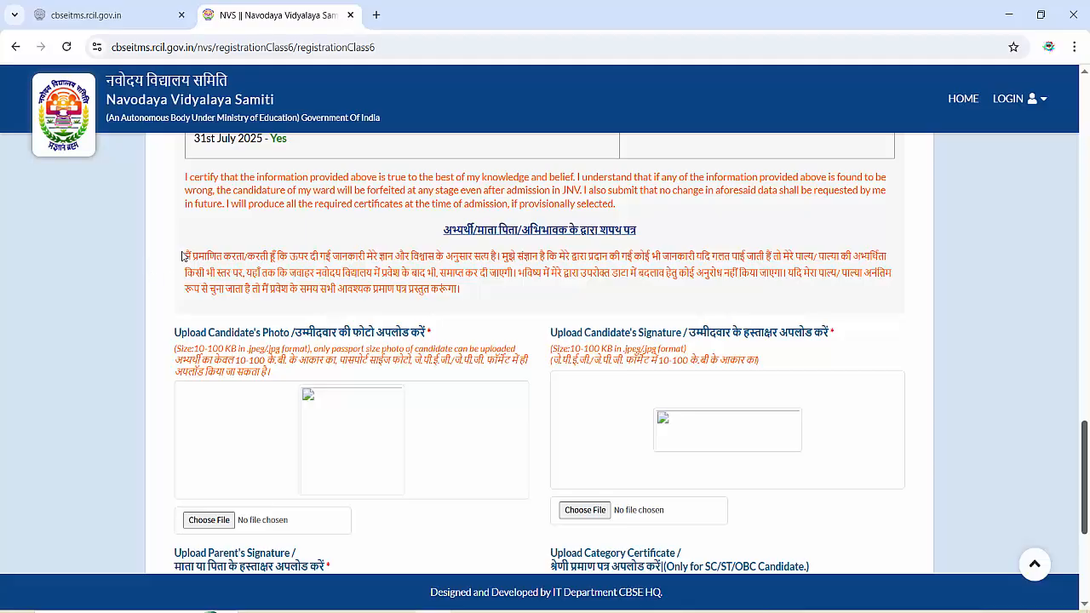
{"action": "left_click_drag", "start_coordinate": [191, 253], "coordinate": [502, 312]}
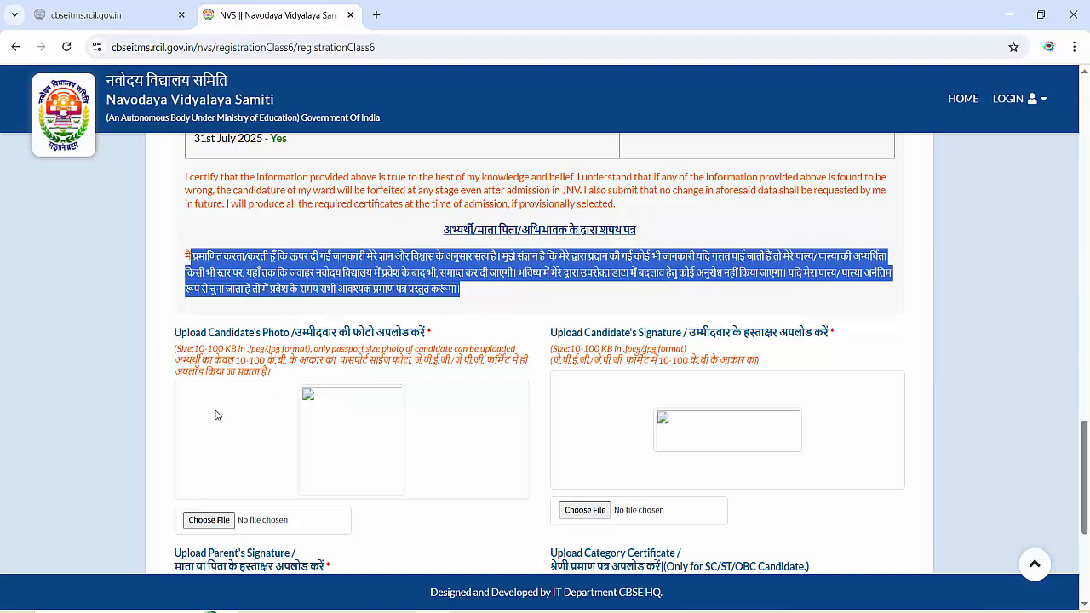
{"action": "left_click", "coordinate": [219, 521]}
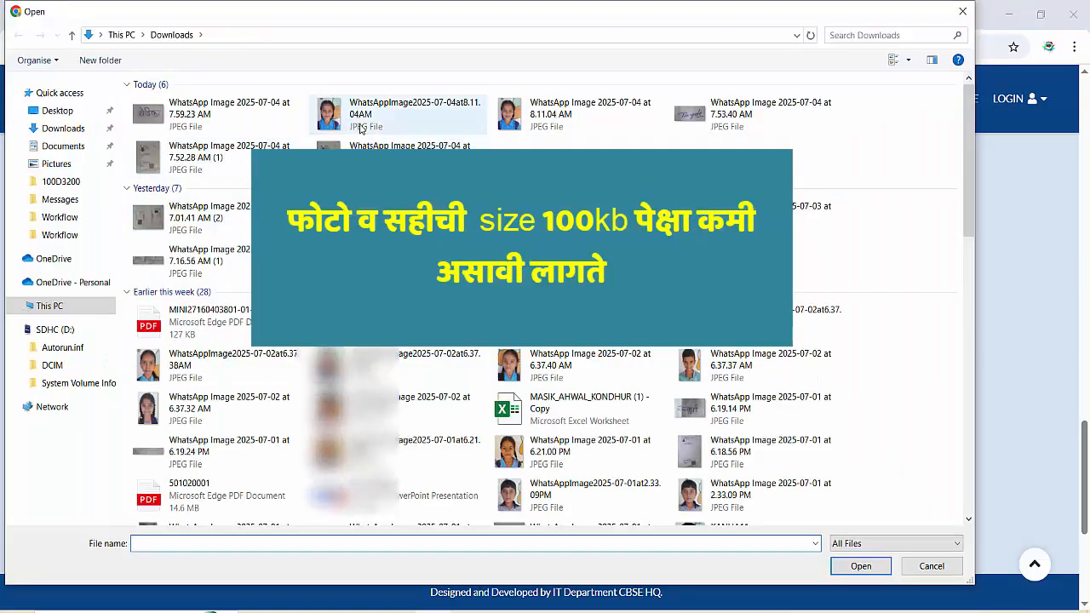
{"action": "left_click", "coordinate": [400, 110]}
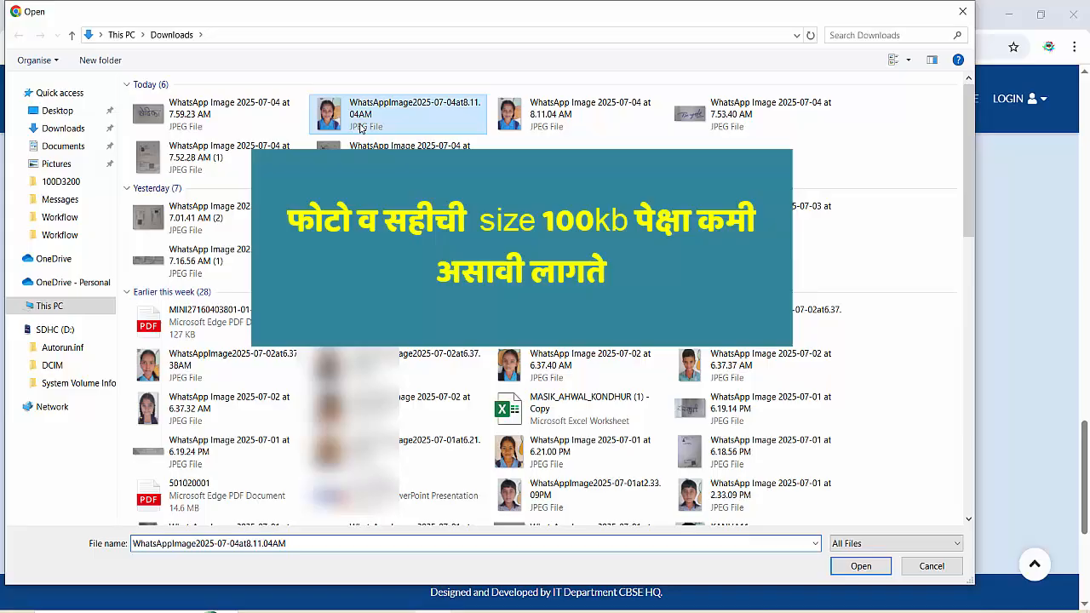
{"action": "left_click", "coordinate": [861, 567]}
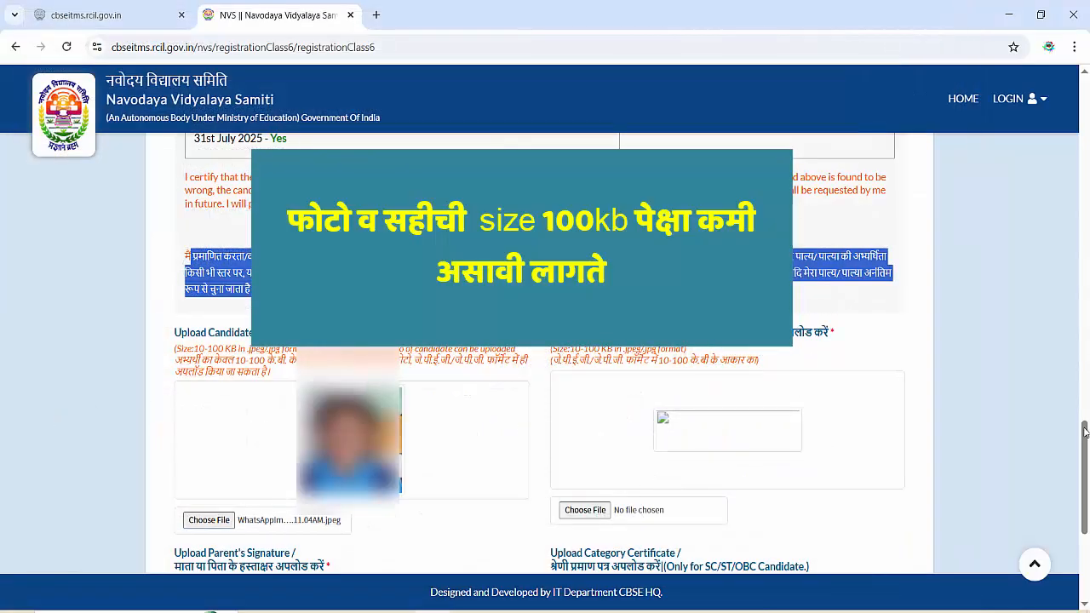
- Upload the candidate's signature image from Downloads
{"action": "left_click_drag", "start_coordinate": [1085, 432], "coordinate": [1080, 459]}
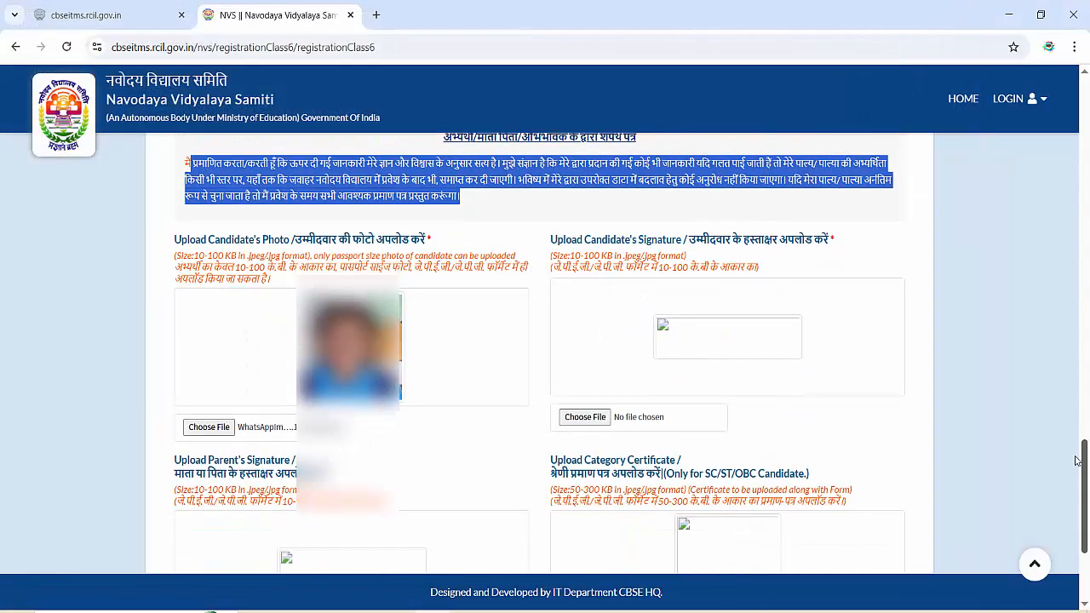
{"action": "left_click", "coordinate": [595, 422]}
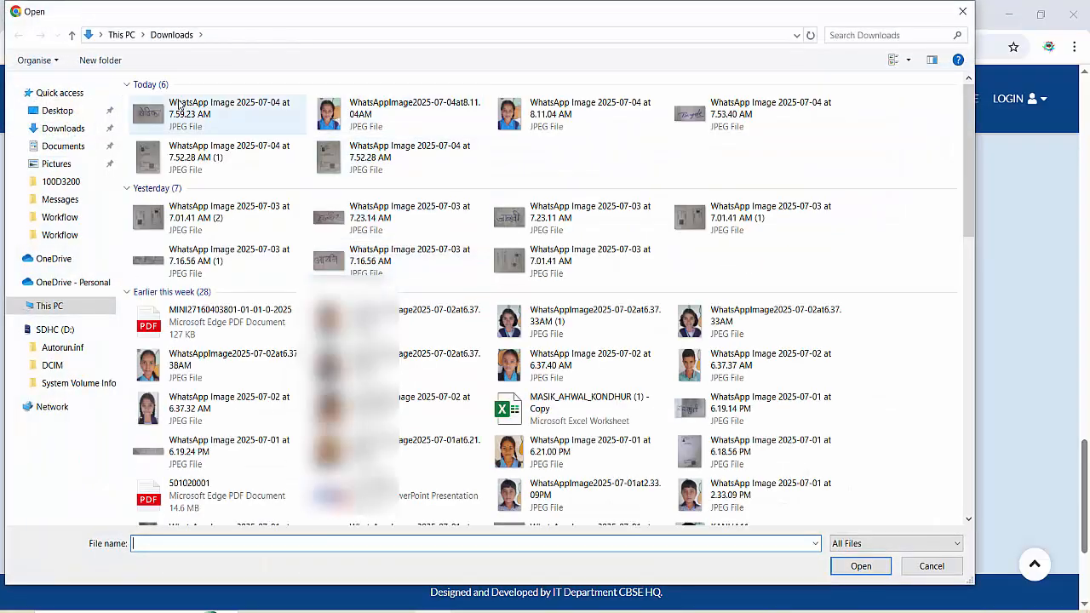
{"action": "left_click", "coordinate": [181, 108]}
{"action": "left_click", "coordinate": [861, 567]}
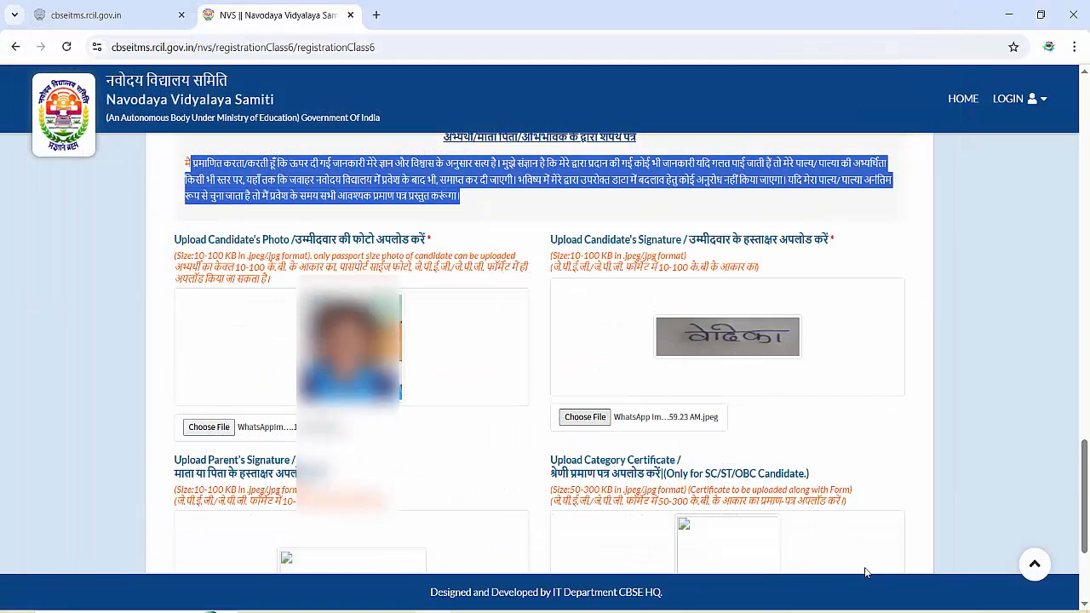
- Upload the parent's signature image from Downloads
{"action": "scroll", "coordinate": [1079, 475], "scroll_direction": "down", "scroll_amount": 3}
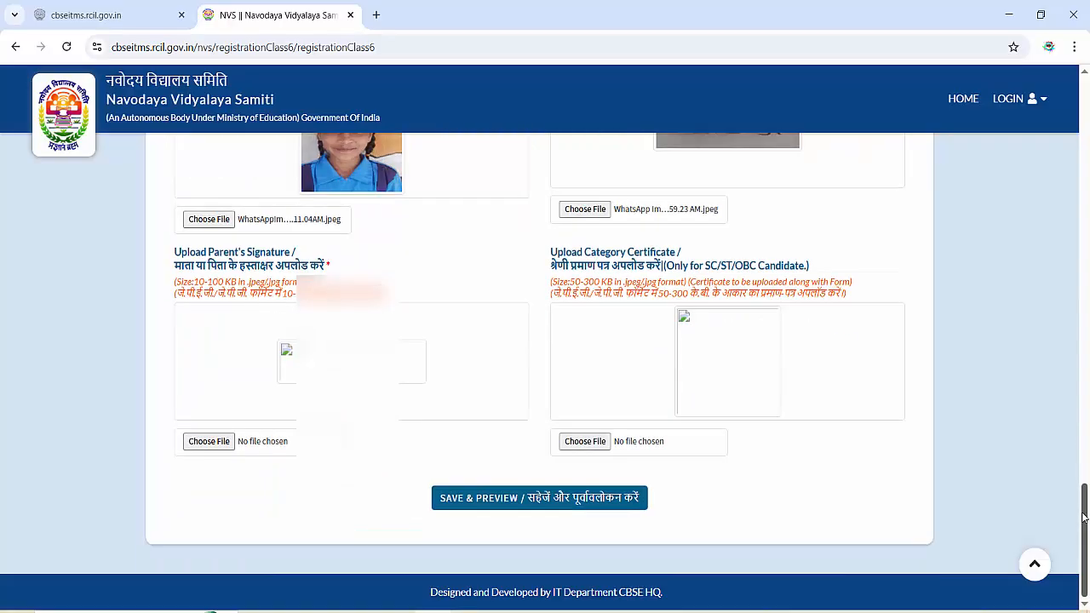
{"action": "left_click", "coordinate": [210, 441]}
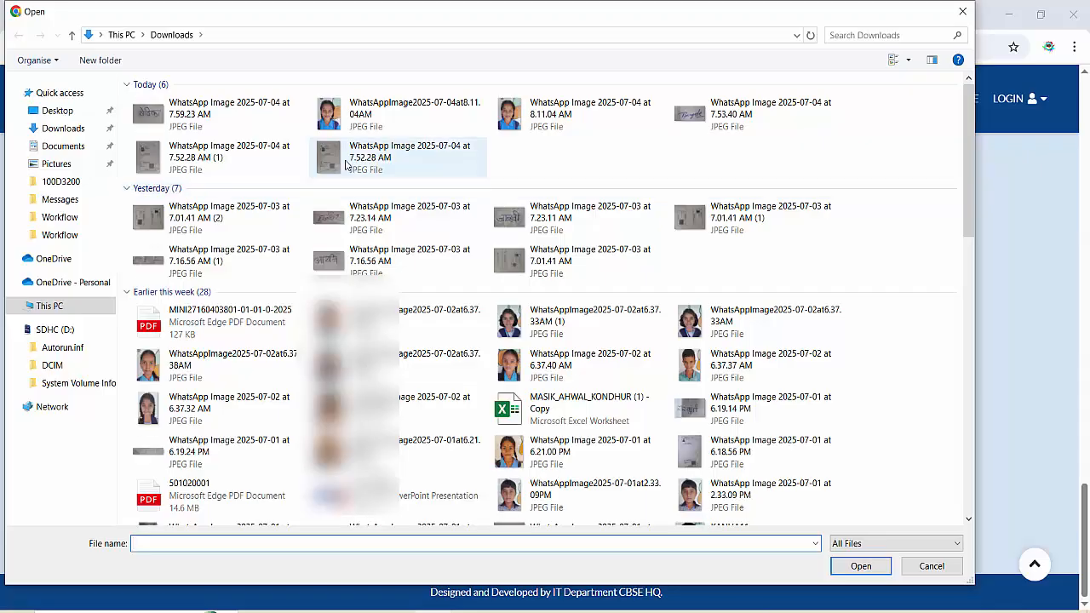
{"action": "left_click", "coordinate": [734, 117]}
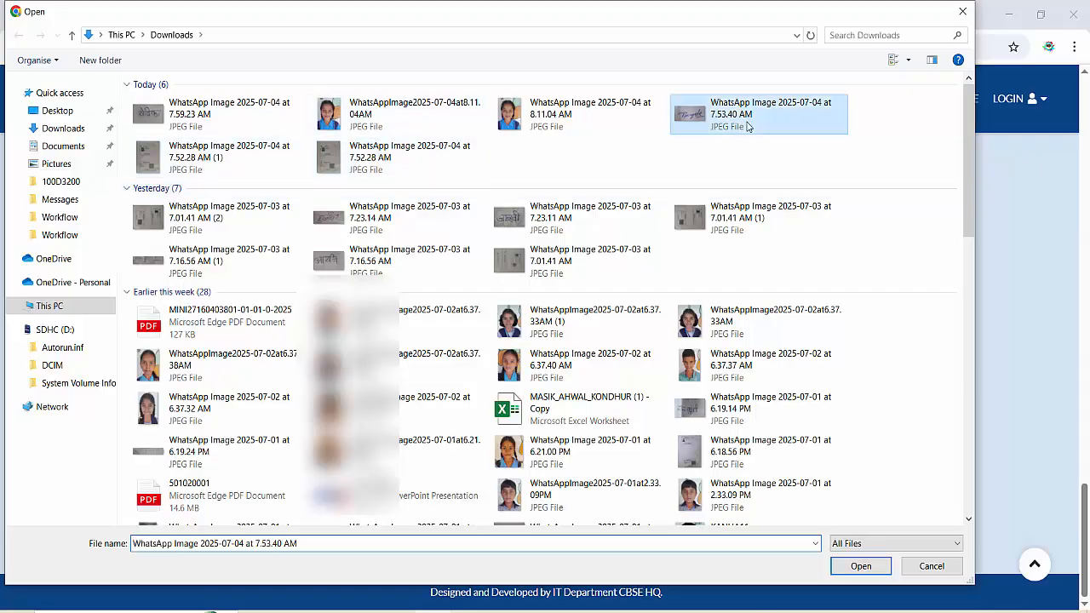
{"action": "left_click", "coordinate": [858, 565]}
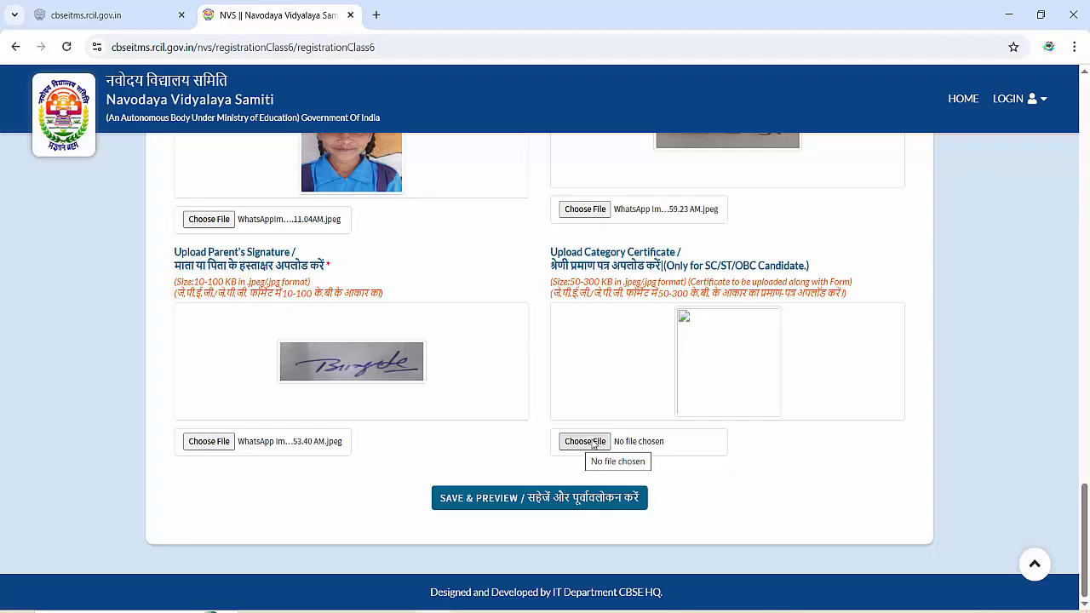
- Save and preview the form, review the Registration Preview, and request FINAL SUBMIT
{"action": "left_click", "coordinate": [561, 501]}
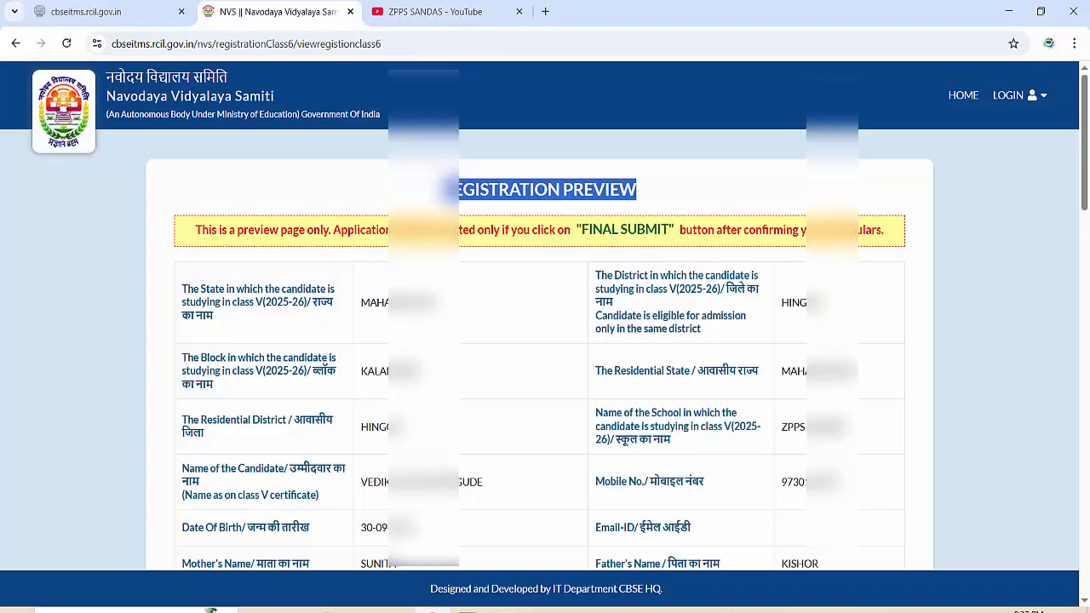
{"action": "left_click_drag", "start_coordinate": [1087, 208], "coordinate": [1087, 588]}
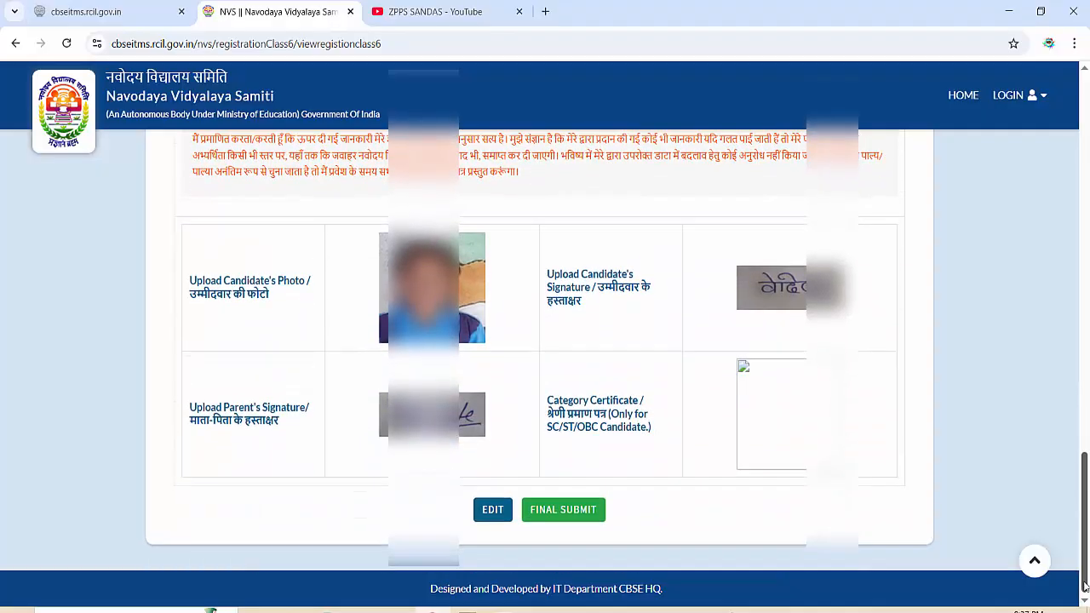
{"action": "left_click", "coordinate": [567, 513]}
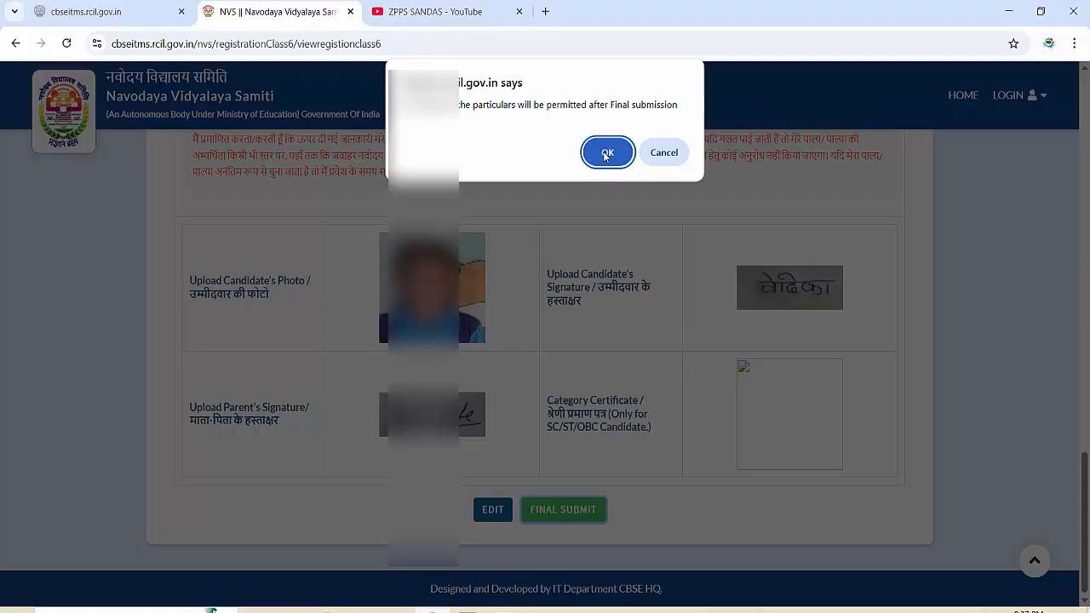
- Confirm final submission, open the registered form, and save it as a PDF named after the candidate
{"action": "left_click", "coordinate": [606, 154]}
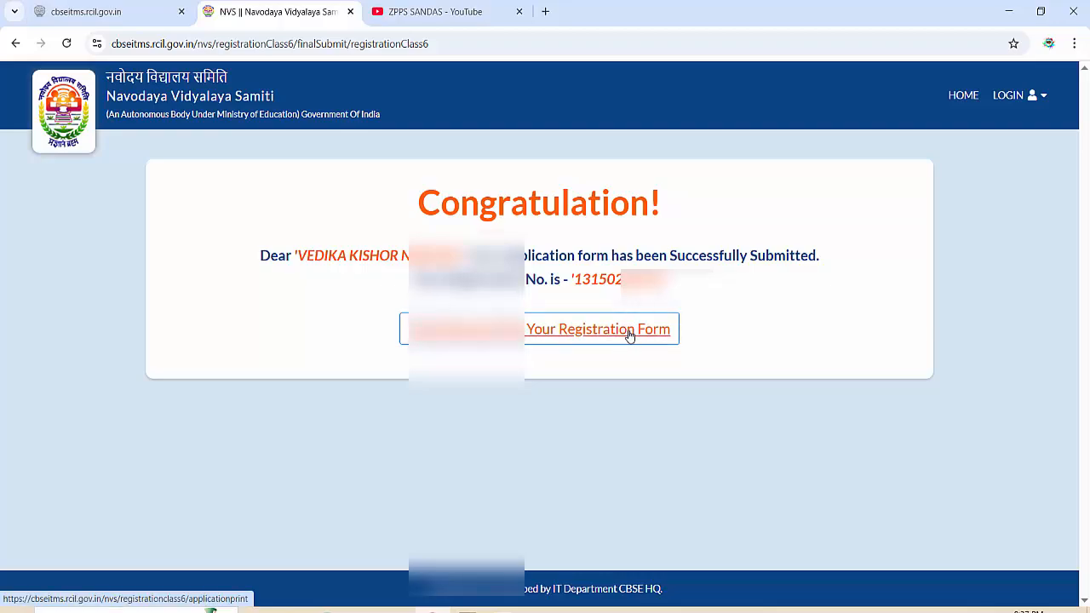
{"action": "left_click", "coordinate": [631, 333]}
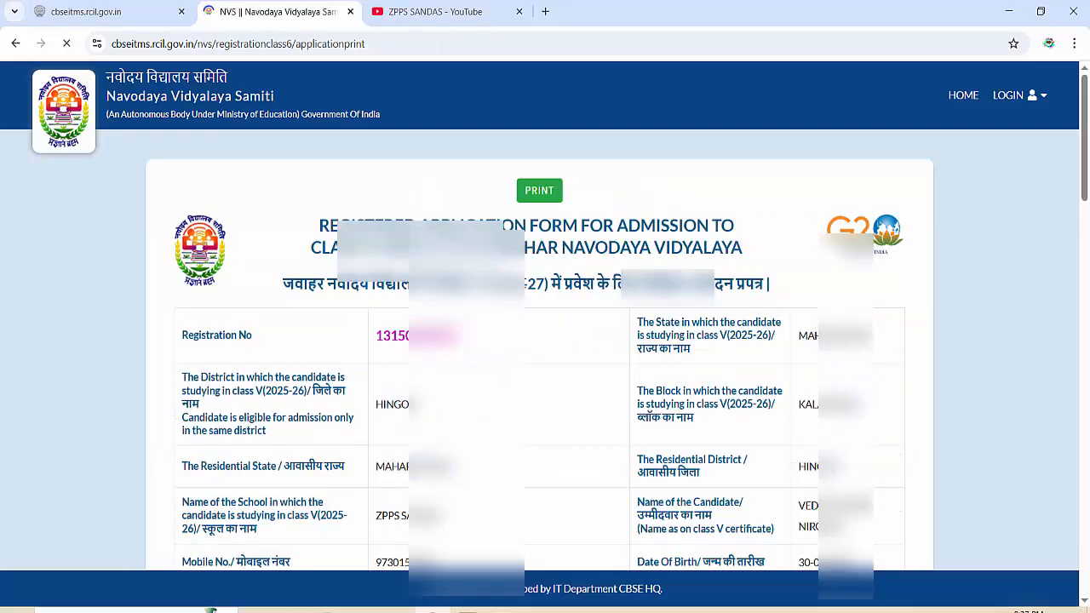
{"action": "left_click", "coordinate": [542, 194]}
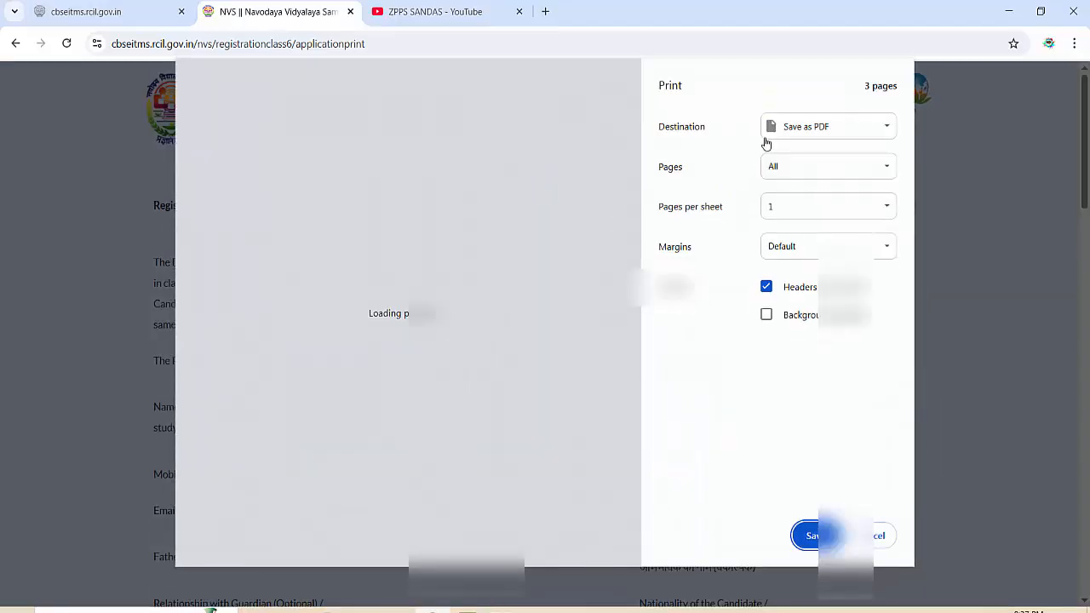
{"action": "left_click", "coordinate": [814, 535]}
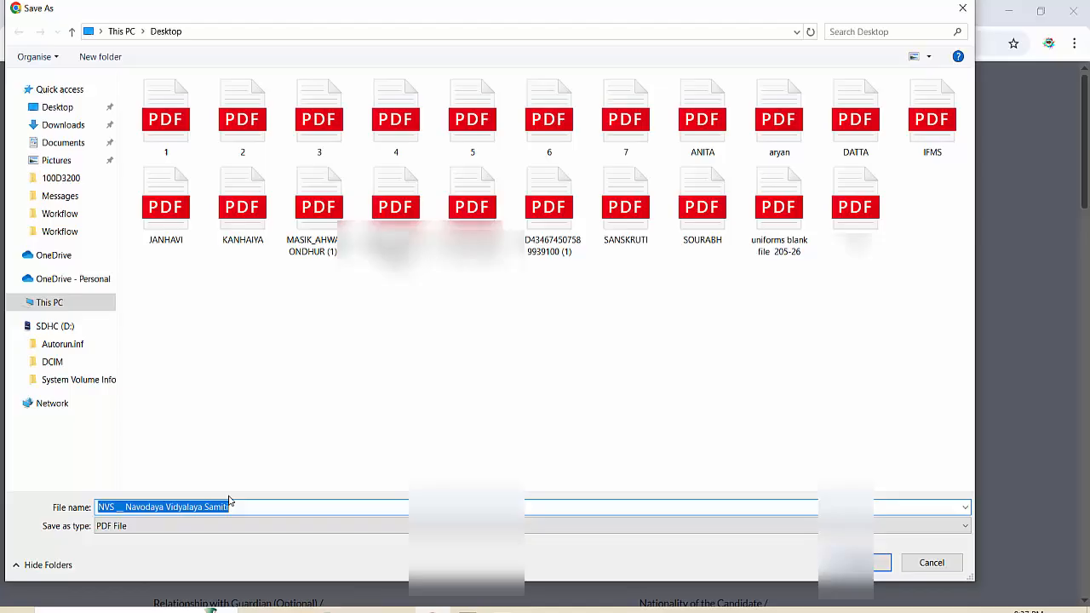
{"action": "type", "text": "VEDANT"}
{"action": "left_click", "coordinate": [856, 562]}
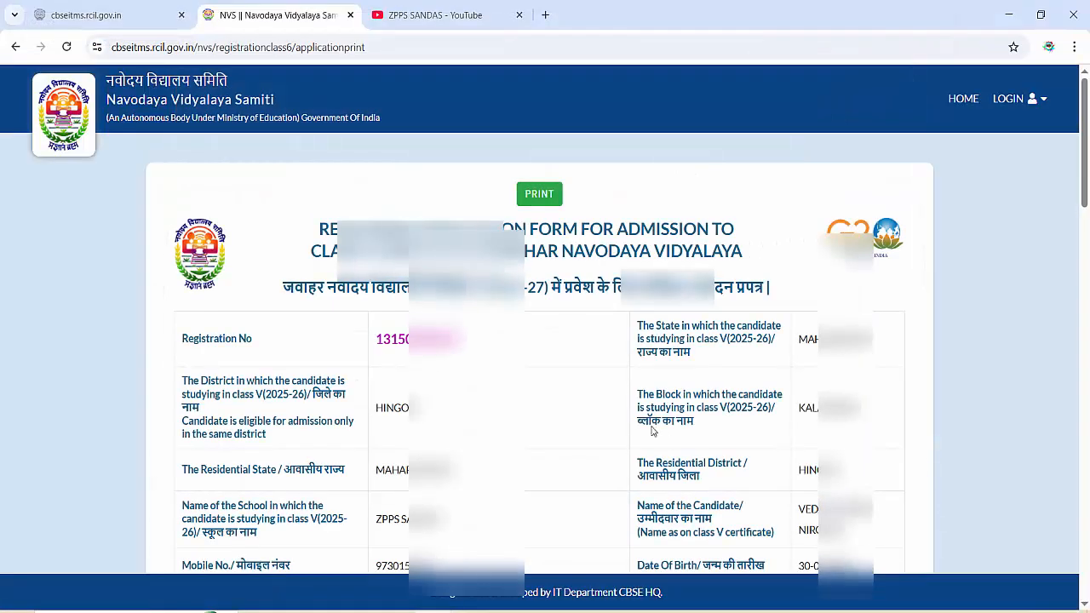